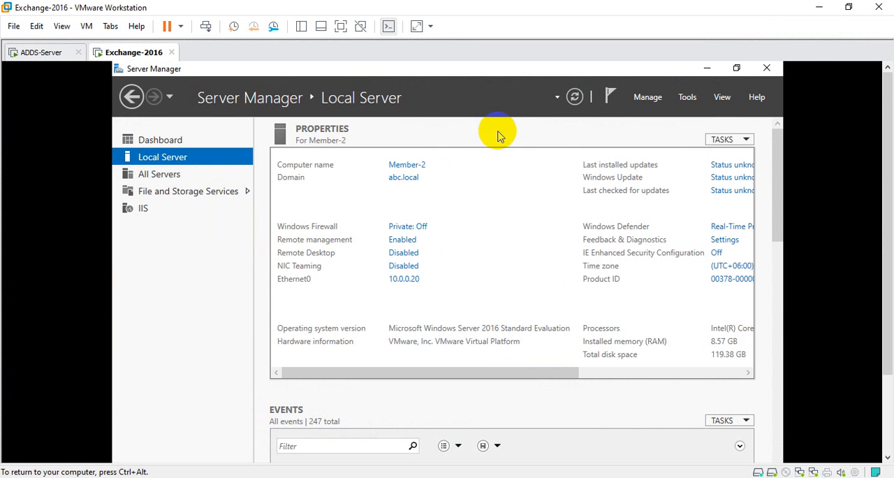
Step: Show the Exchange-2016 virtual machine in full screen and bring up the Administrator's webmail inbox in the browser
click(722, 98)
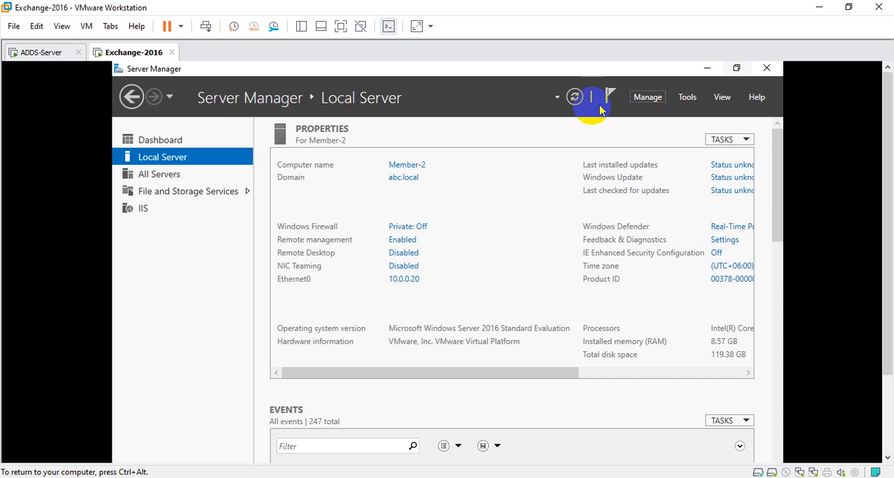
click(340, 28)
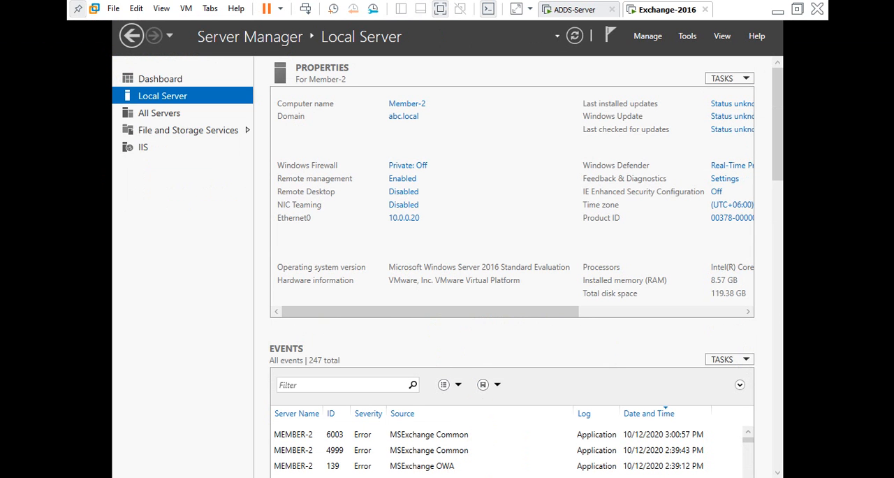
click(229, 477)
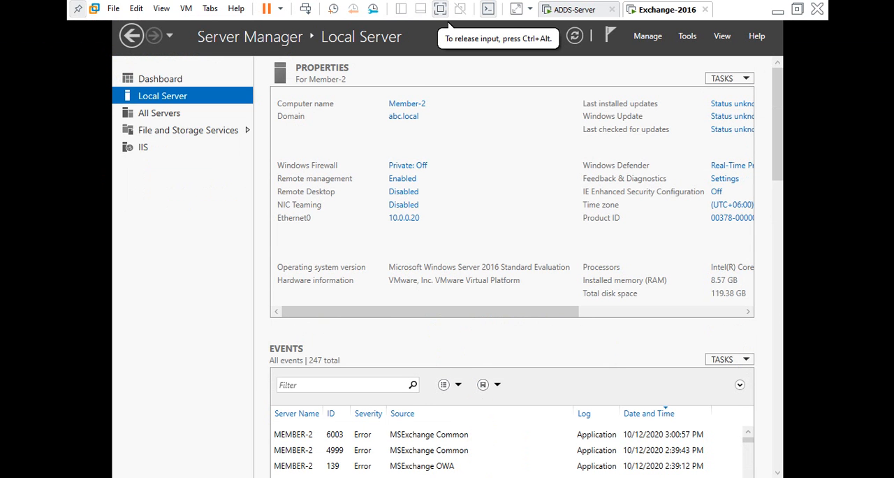
click(312, 429)
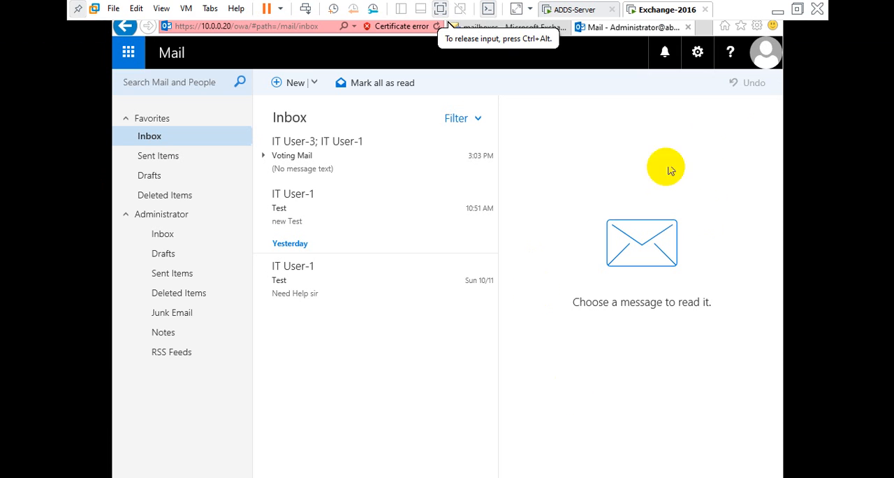
click(768, 65)
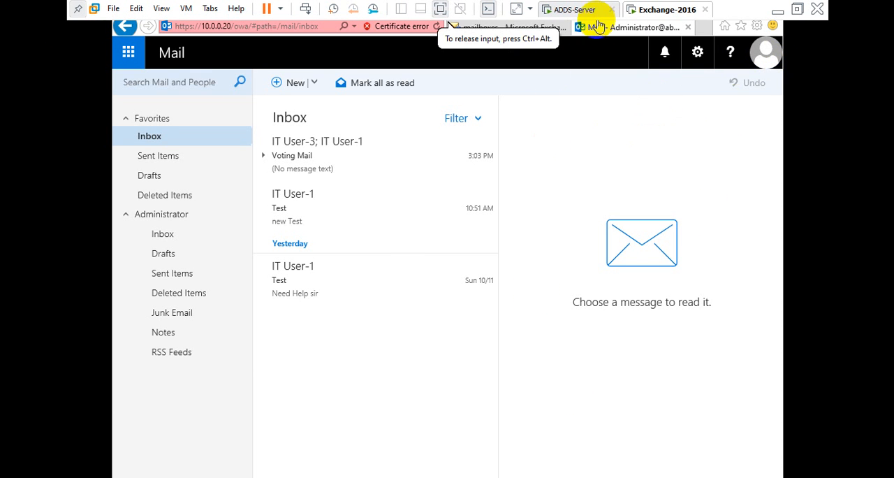
Step: Look through the user mailboxes in the Exchange admin center, viewing the details of IT User-1 and Administrator
click(557, 44)
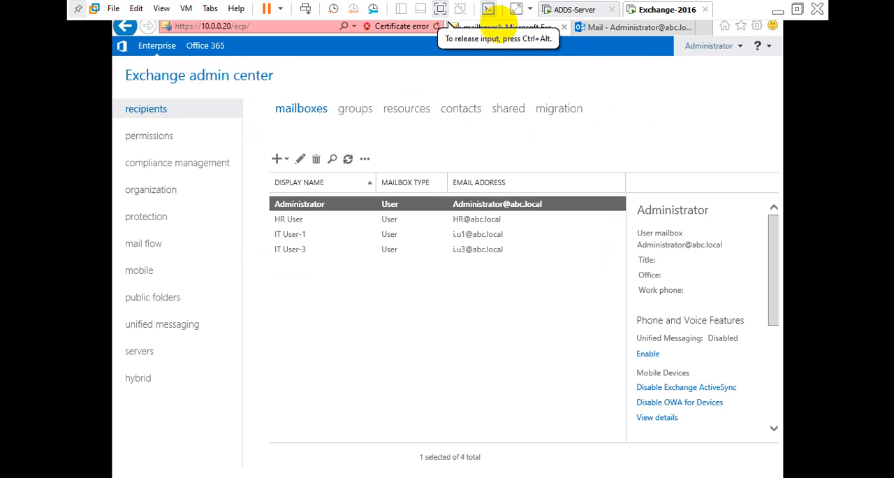
click(293, 237)
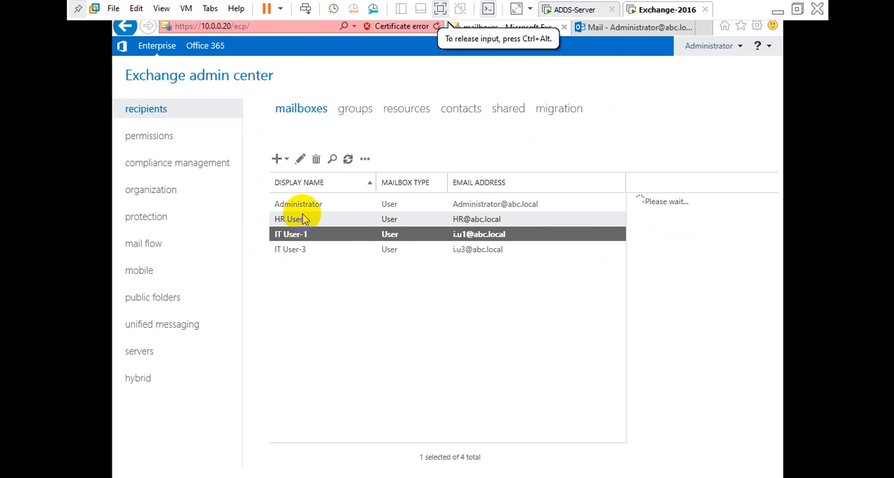
click(300, 207)
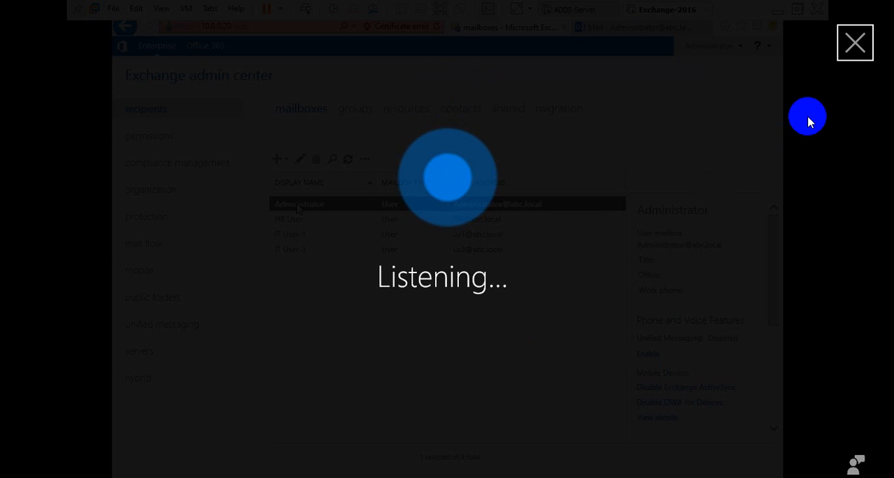
click(855, 43)
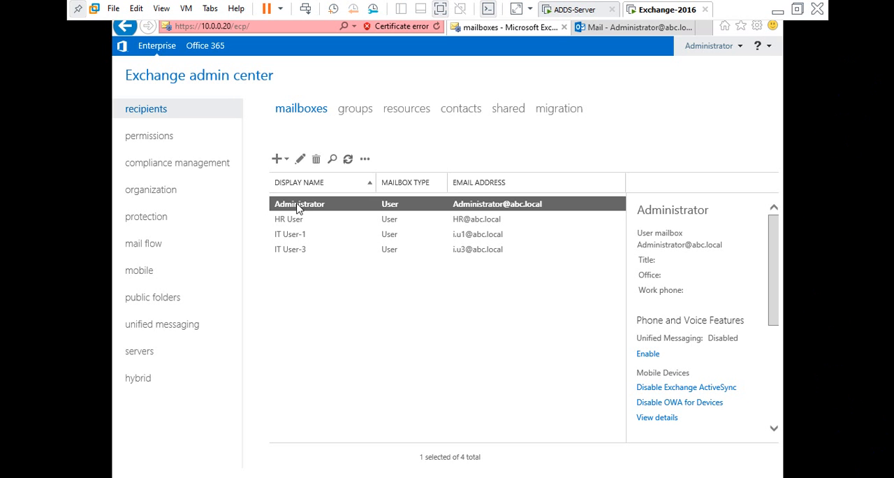
click(598, 91)
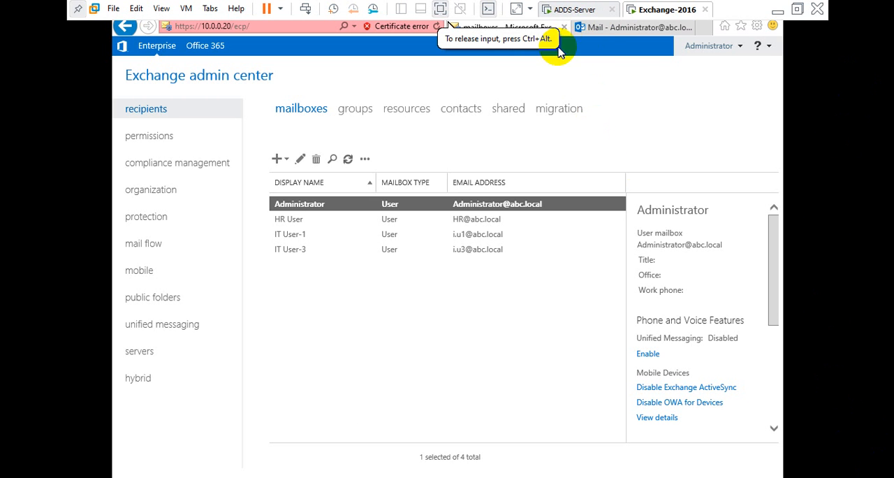
Step: Return to the Administrator's webmail and open its automatic replies settings
click(632, 28)
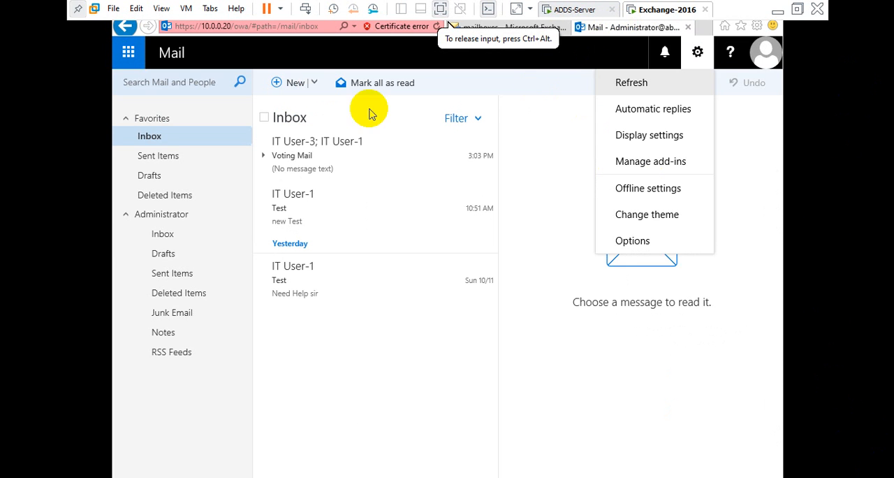
click(475, 88)
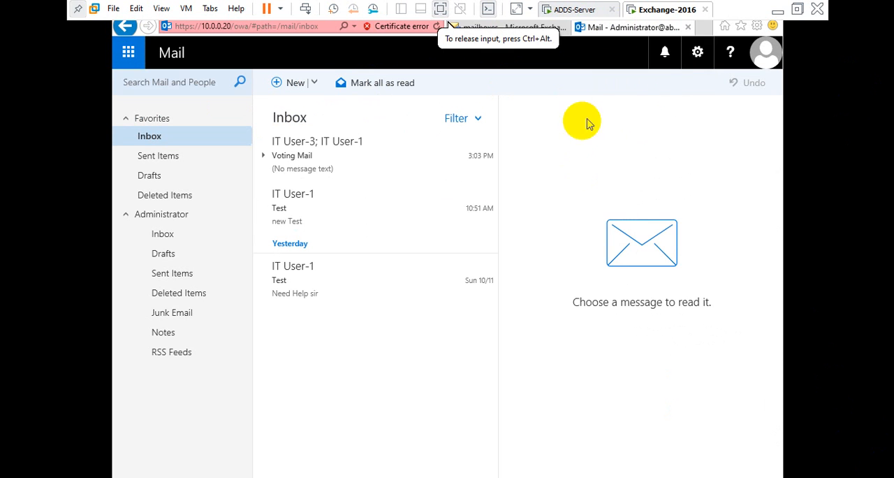
click(697, 52)
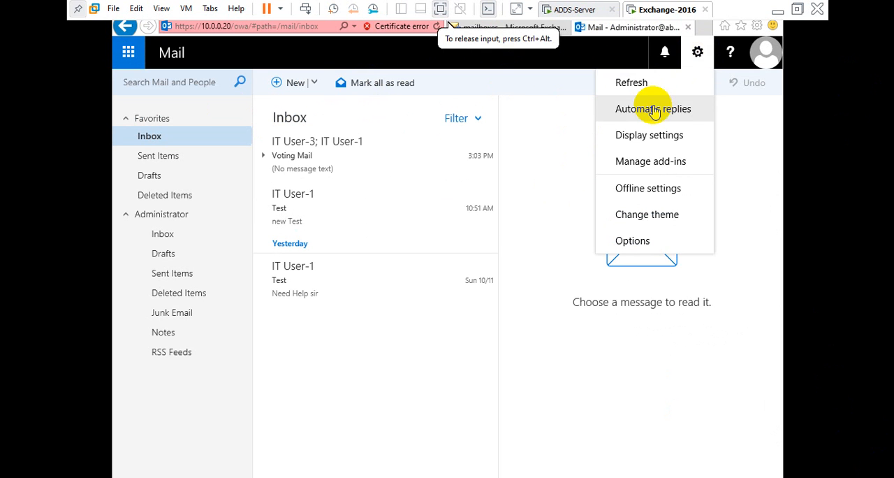
click(653, 110)
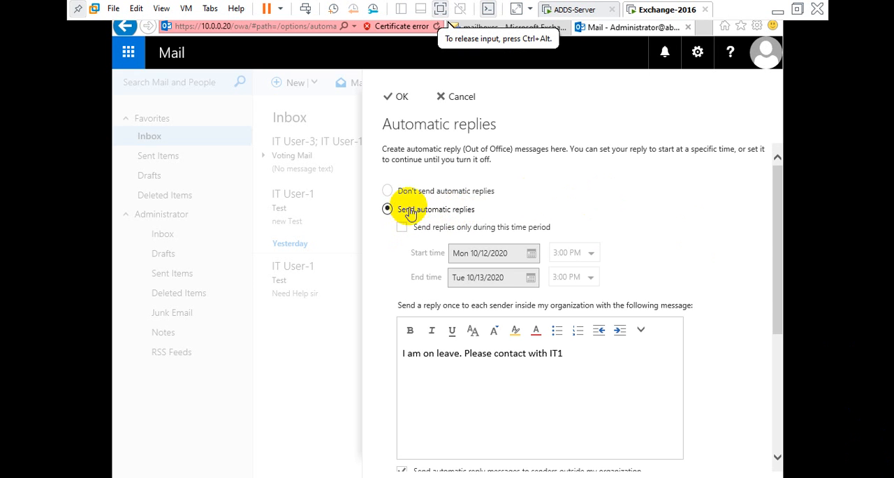
Step: Switch the Administrator mailbox's automatic replies off and back on
click(388, 191)
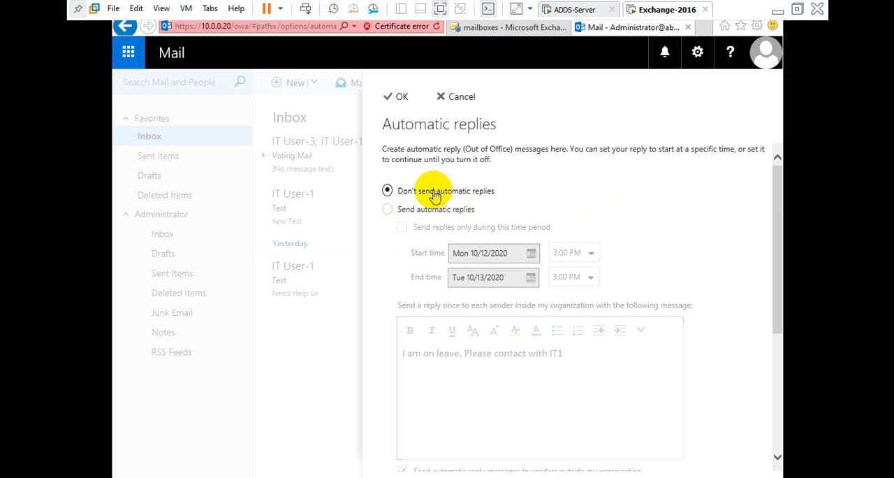
click(388, 209)
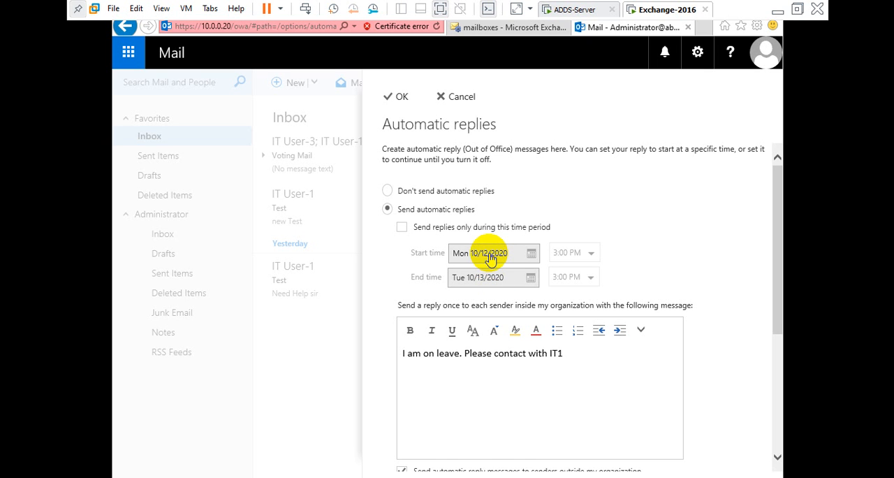
click(572, 353)
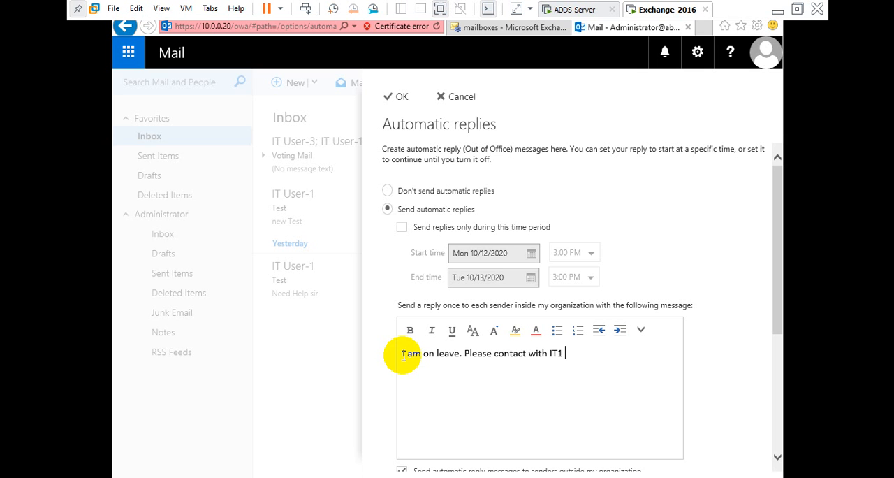
Step: Limit the automatic replies to a time period starting Tue 10/13/2020 and ending Tue 10/20/2020
click(403, 230)
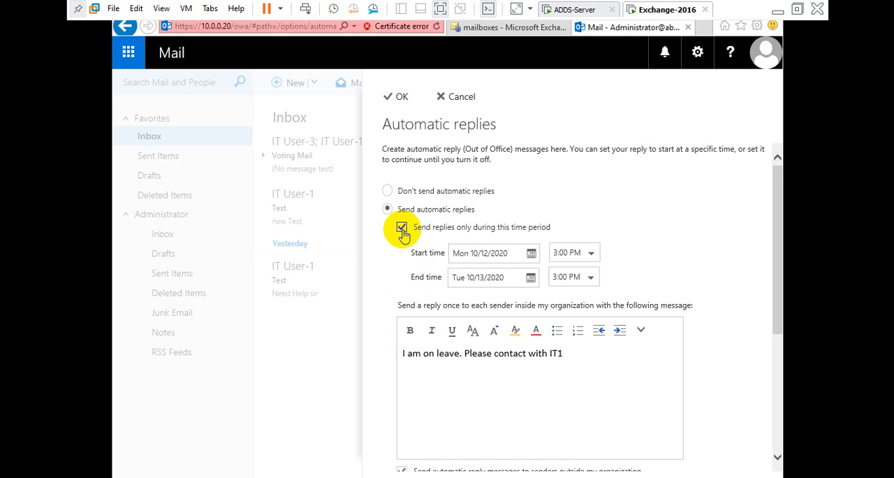
click(531, 254)
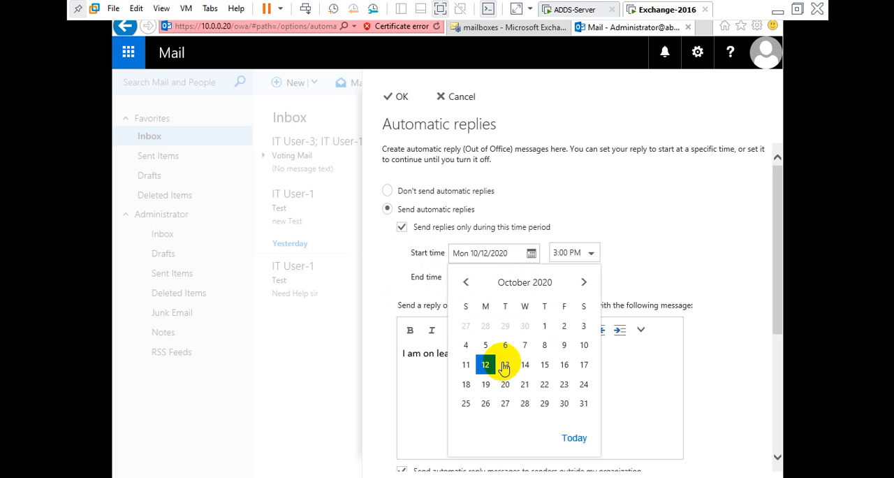
click(505, 364)
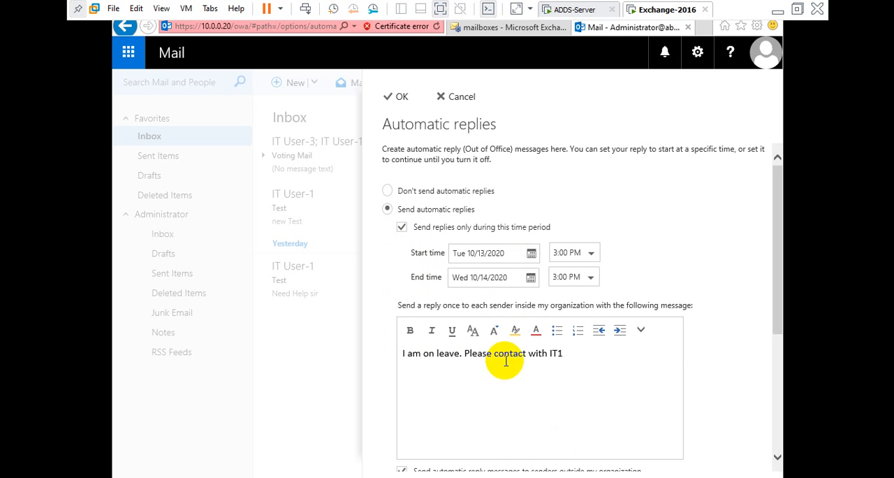
click(530, 278)
click(506, 216)
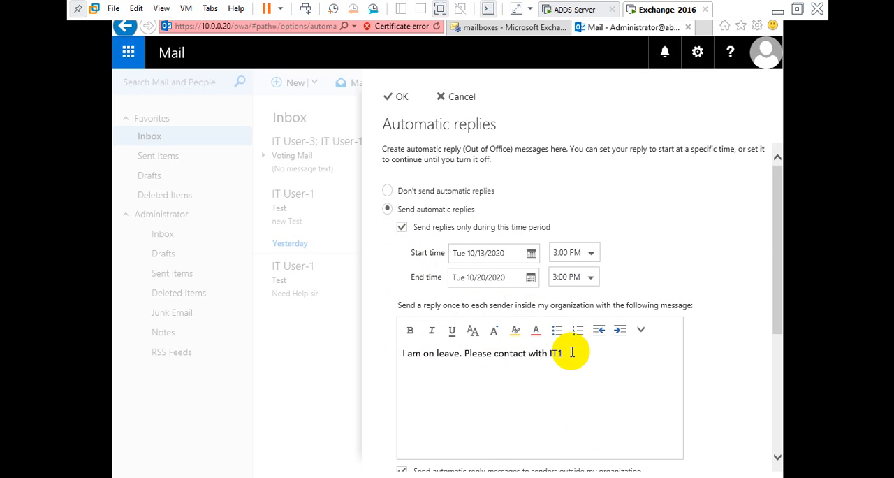
Step: Lift the time-period restriction on the automatic replies, restore it and check the available start times
click(402, 228)
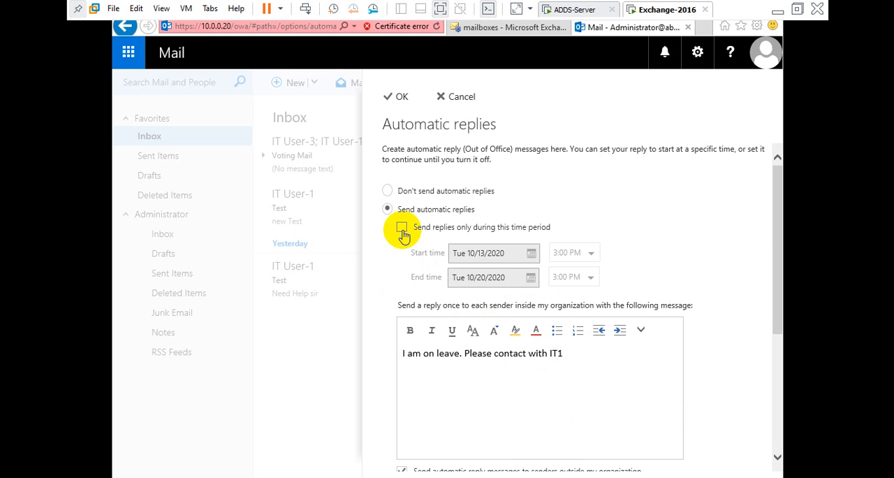
drag(562, 353, 379, 355)
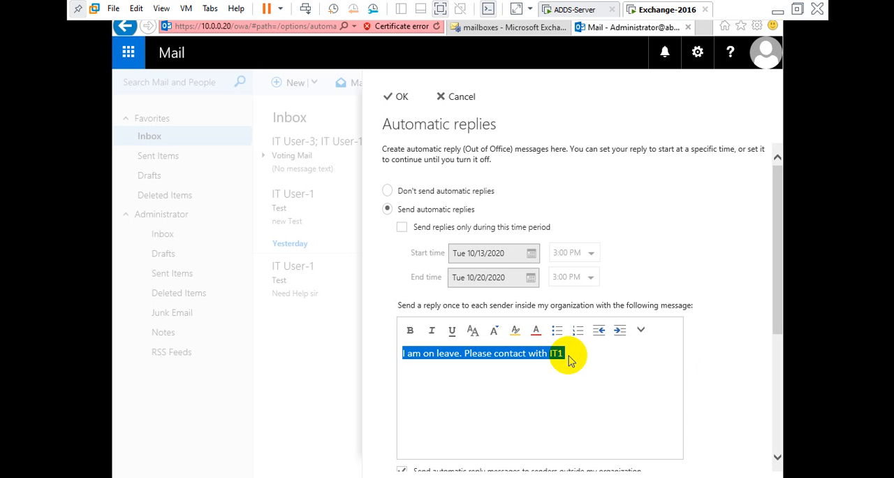
click(401, 229)
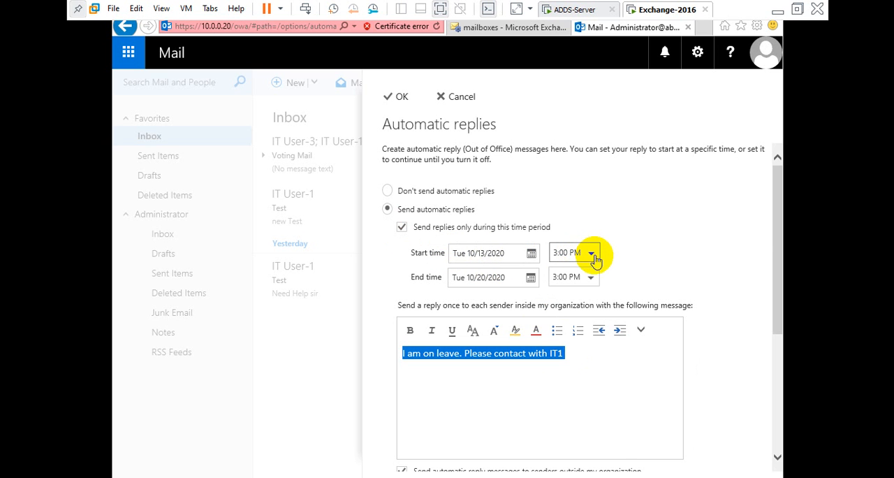
click(592, 257)
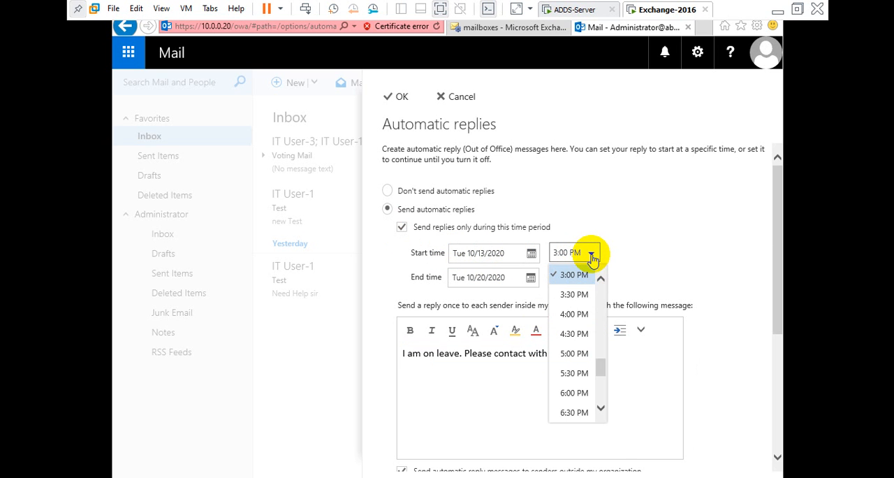
click(592, 255)
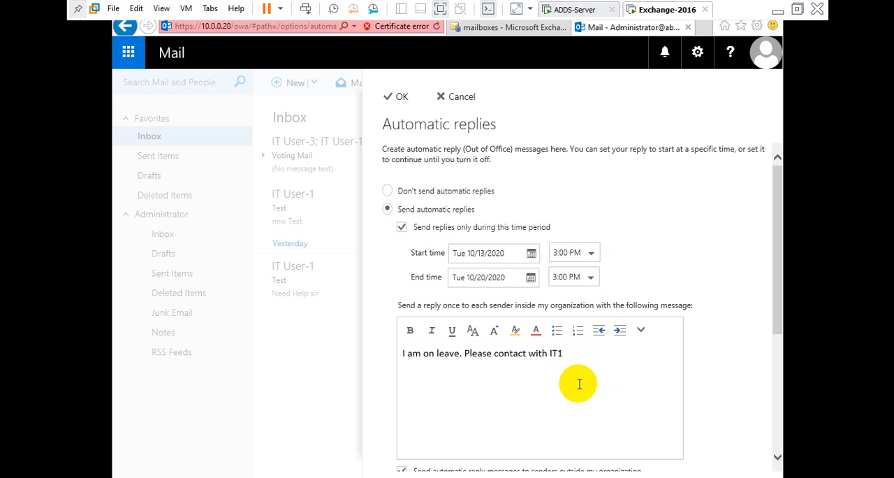
Step: Save the Administrator mailbox's automatic reply settings
click(569, 355)
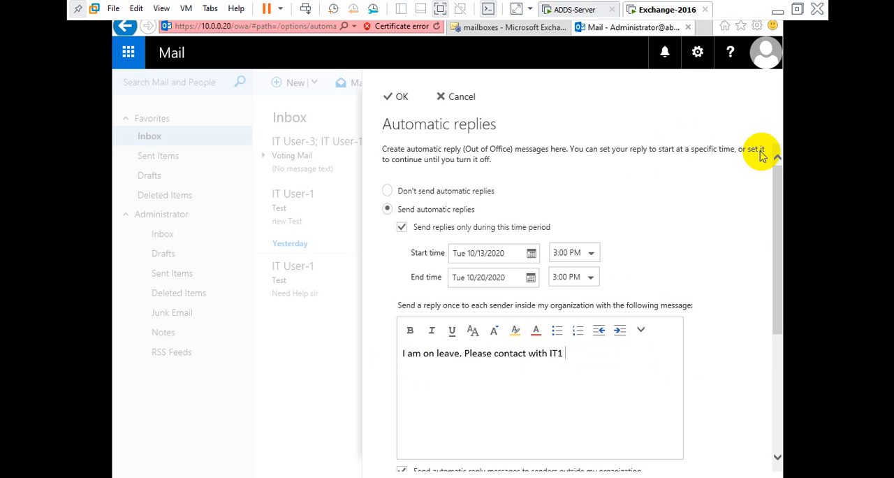
click(396, 97)
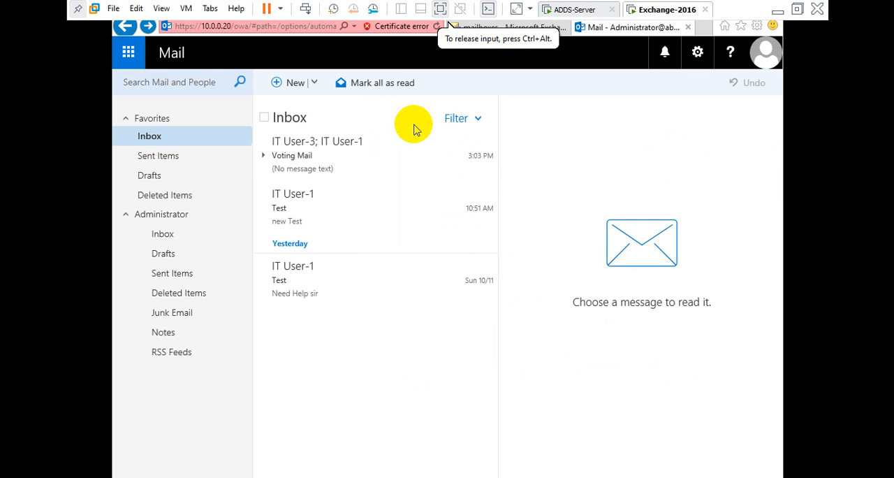
Step: Switch to the ADDS-Server virtual machine and start a new email message from IT User-3's mailbox
click(574, 10)
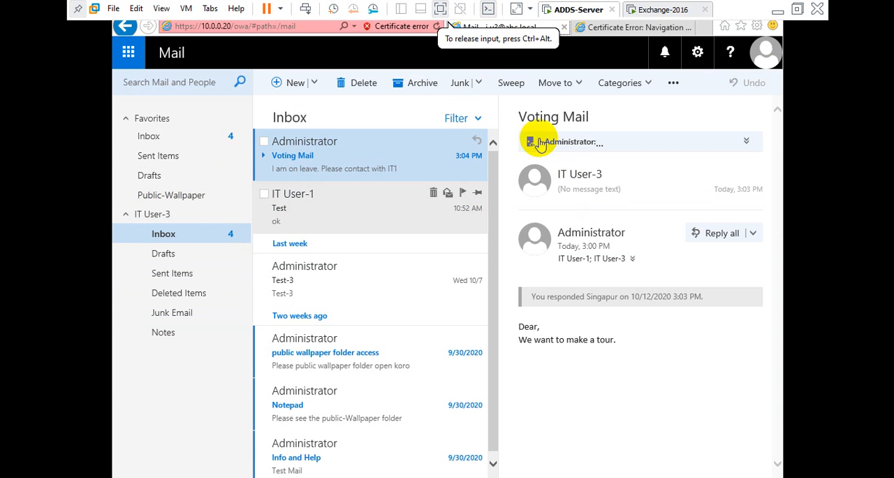
click(318, 83)
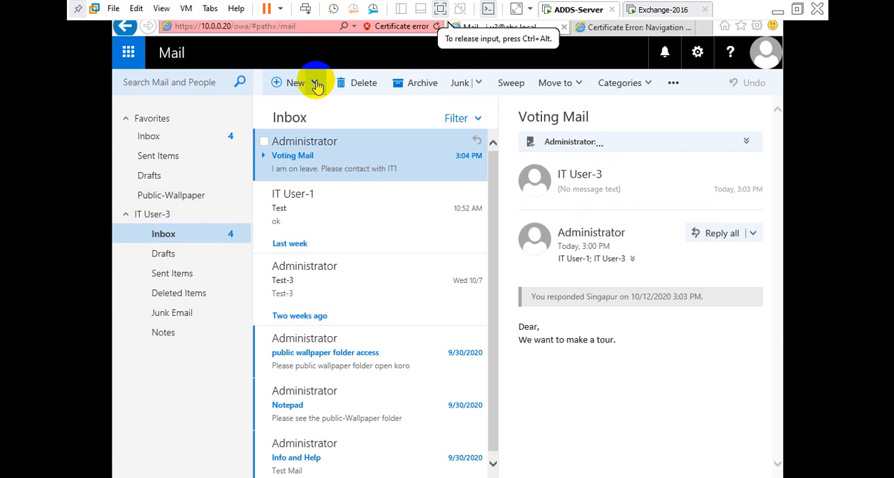
click(314, 83)
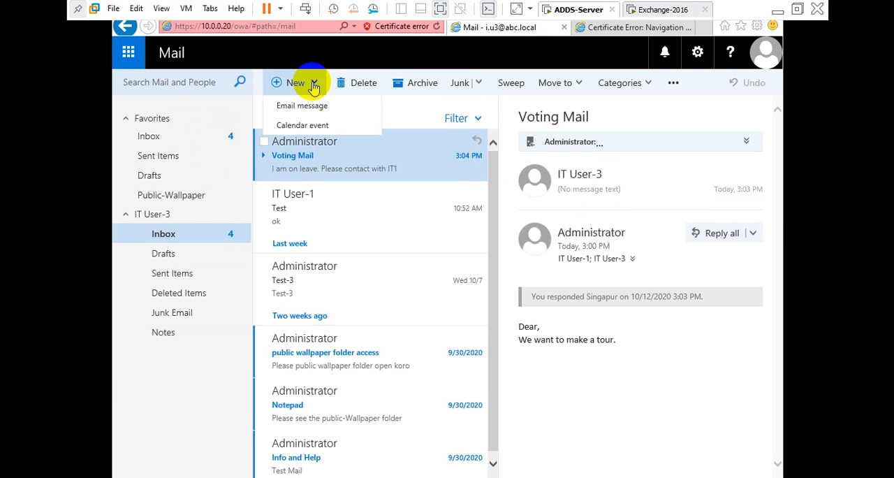
click(314, 83)
click(313, 86)
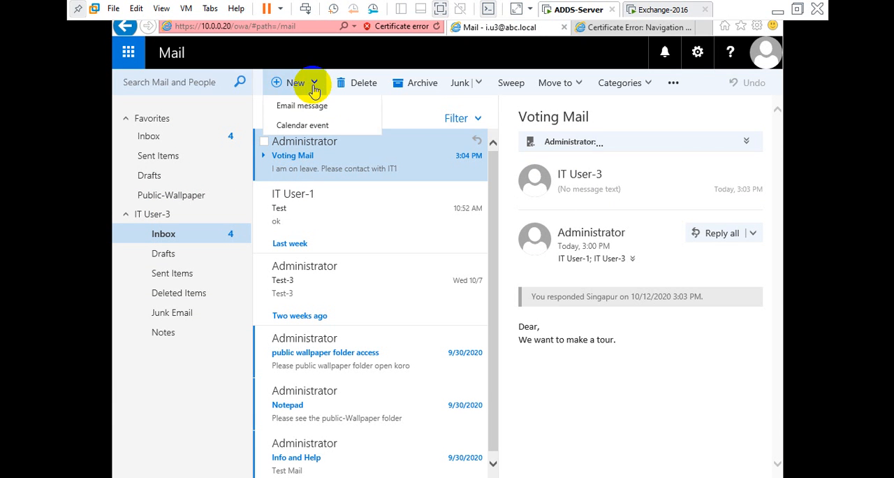
click(308, 108)
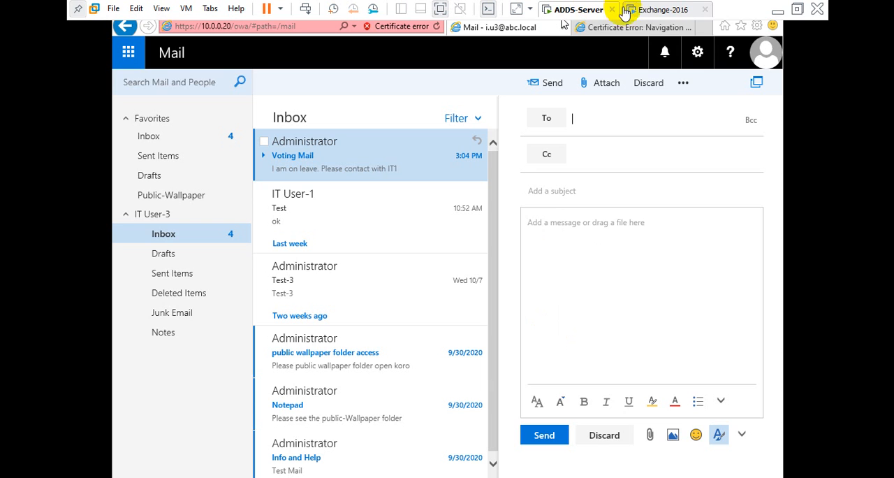
Step: Switch to the Exchange-2016 virtual machine and try to open the Administrator mailbox's automatic reply settings
click(660, 12)
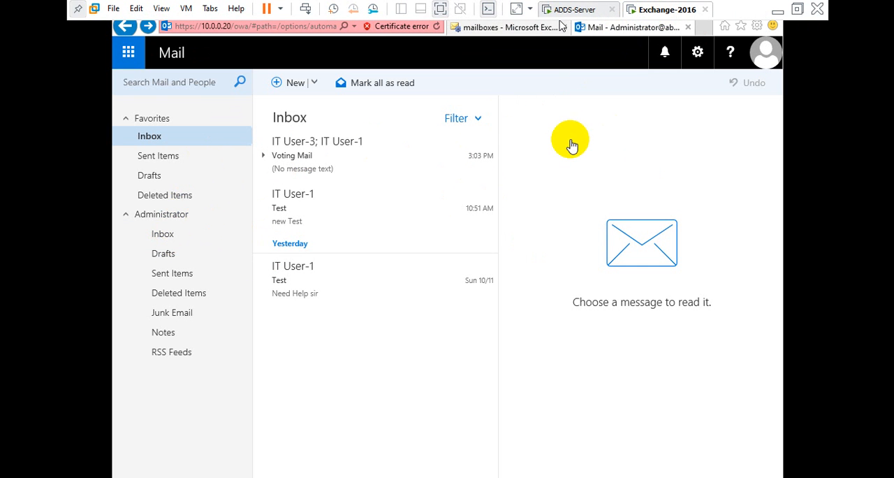
click(698, 53)
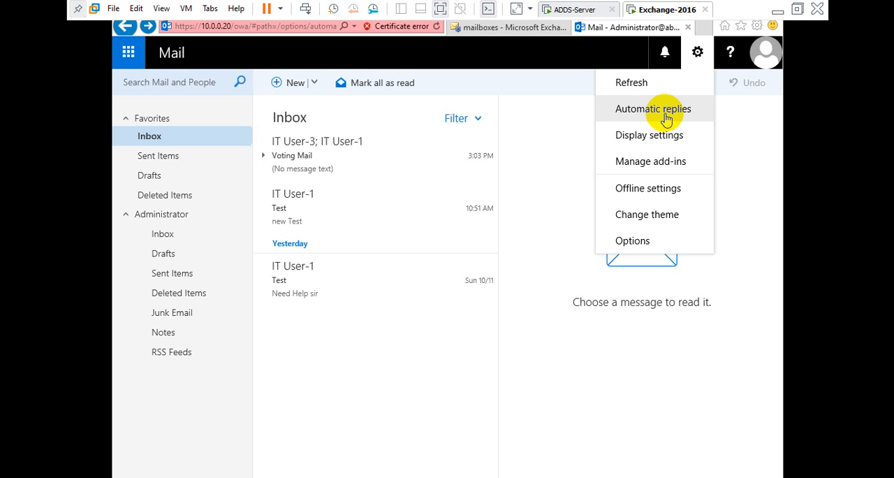
click(689, 51)
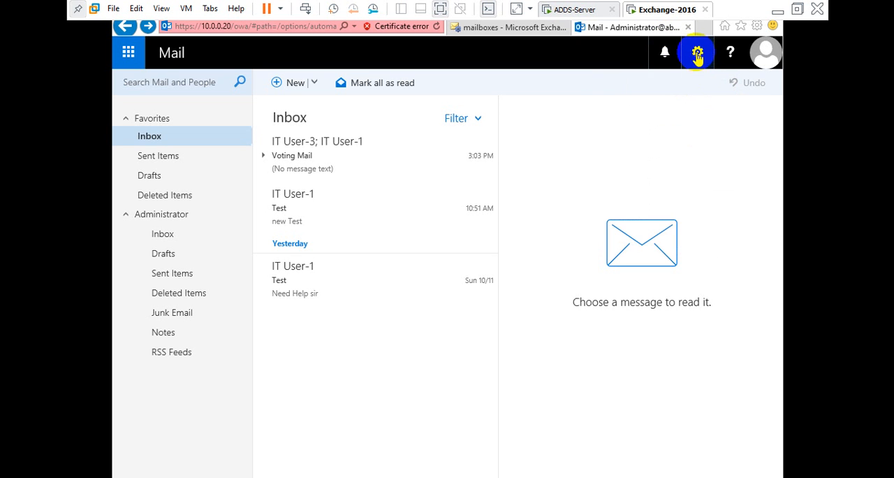
click(696, 54)
click(642, 109)
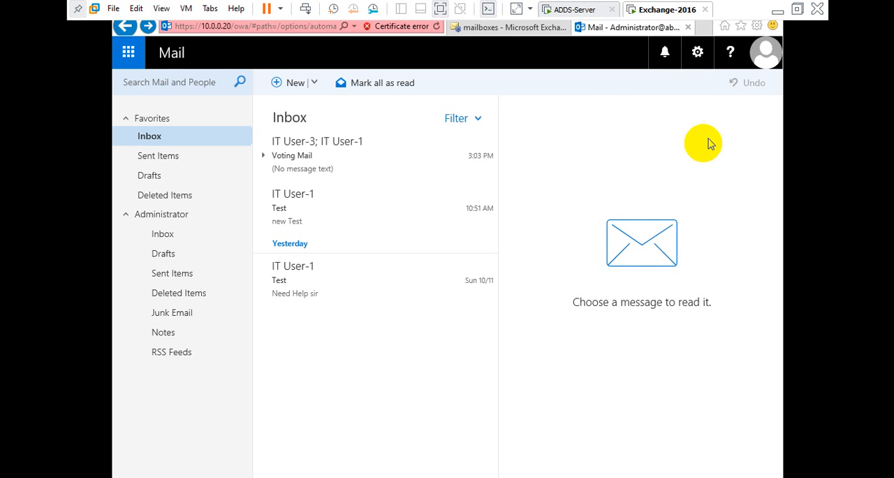
click(696, 56)
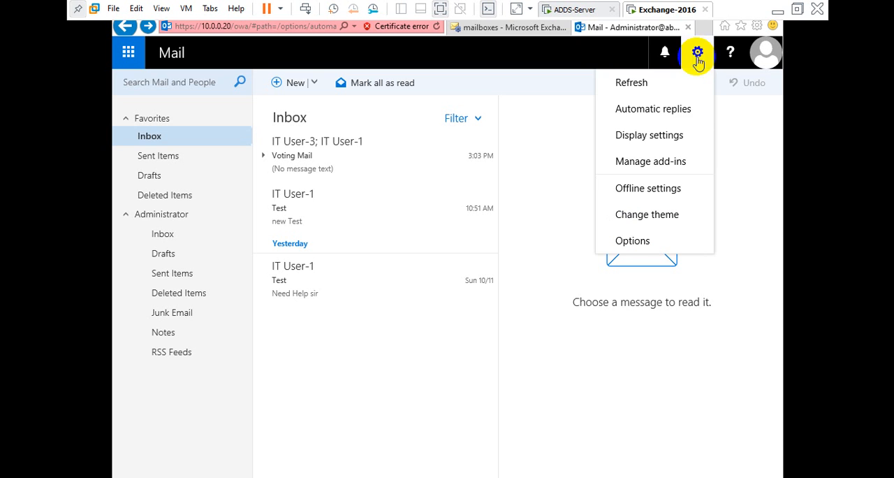
click(647, 108)
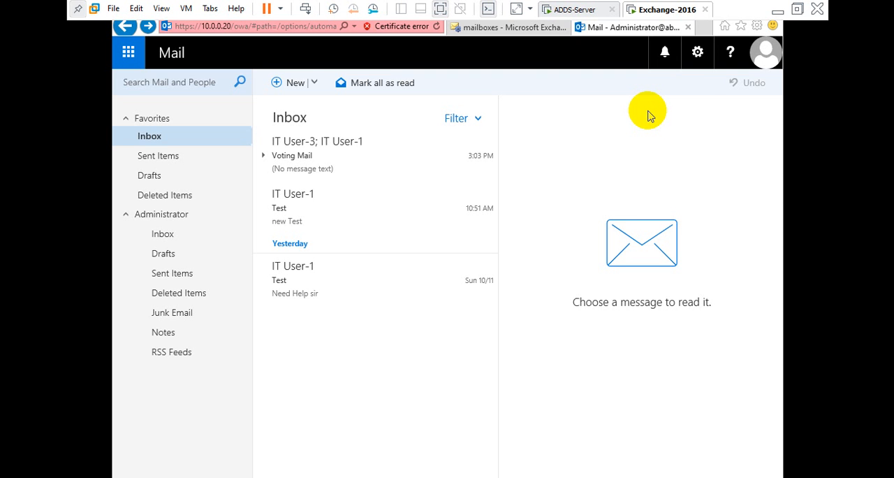
click(697, 52)
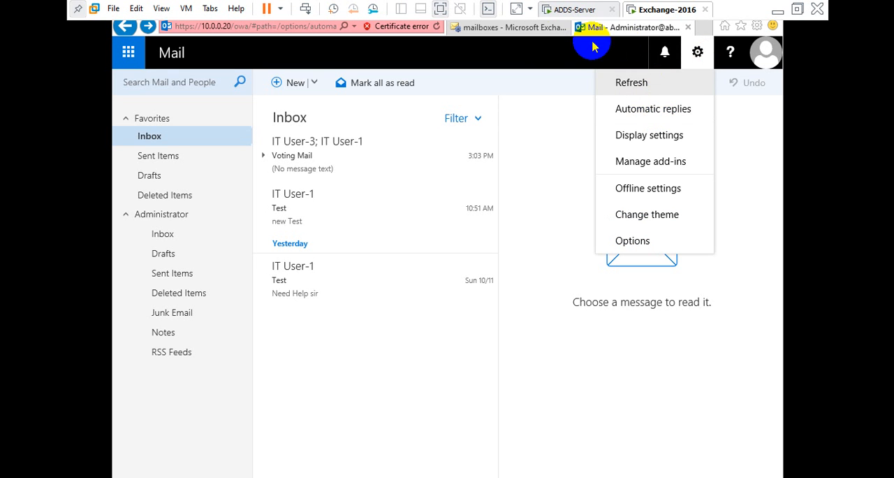
Step: Switch back to the ADDS-Server virtual machine and address IT User-3's new message to Administrator
click(561, 15)
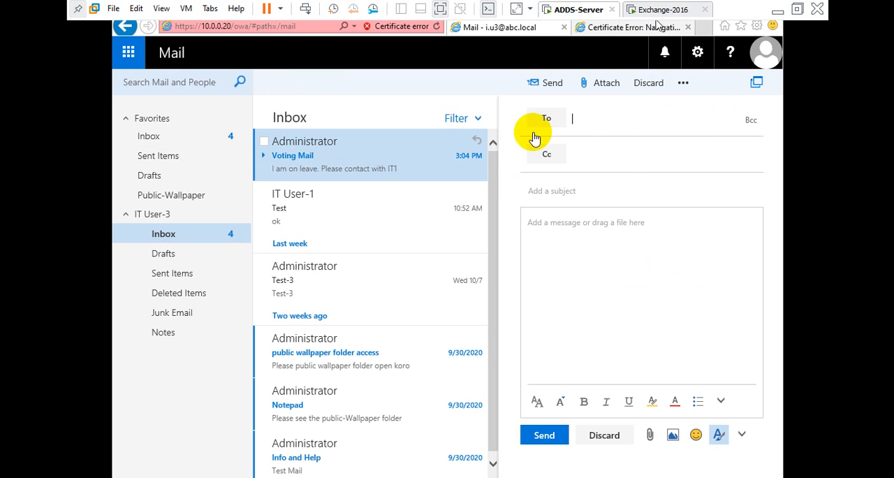
click(568, 117)
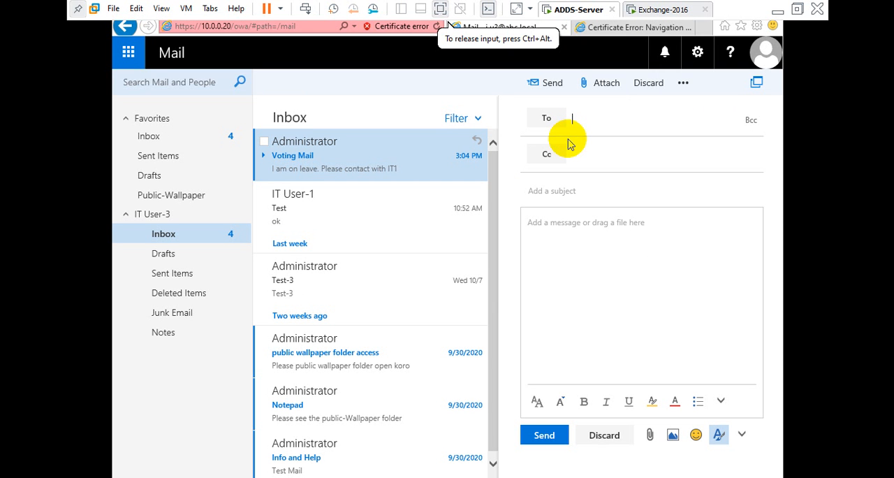
text(ad)
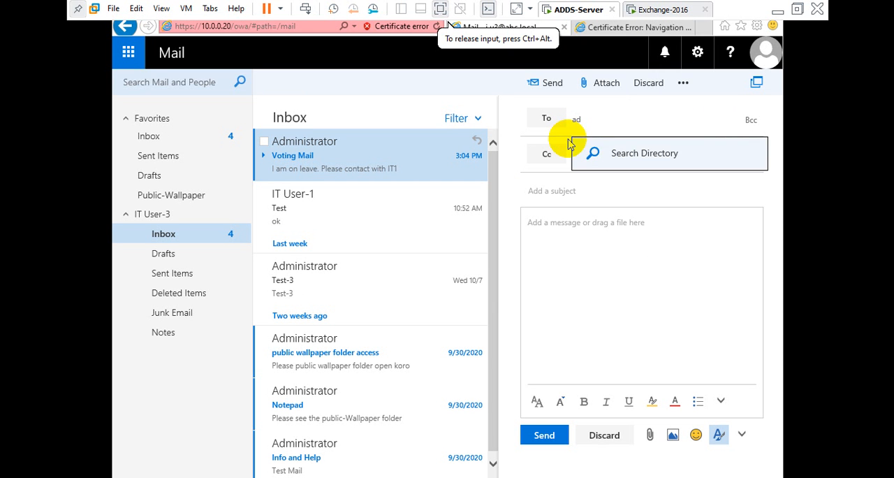
click(611, 154)
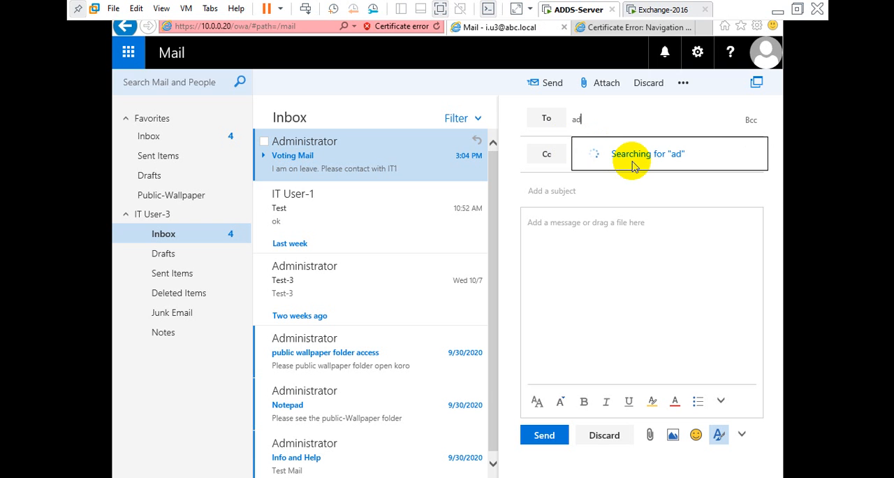
Step: Give the message the subject "test" and the body "check mail please", and send it
click(571, 189)
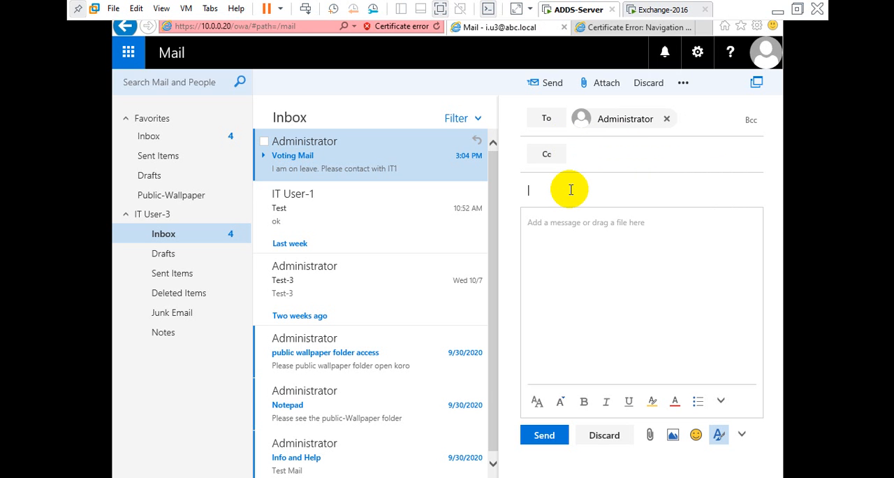
text(test)
key(Tab)
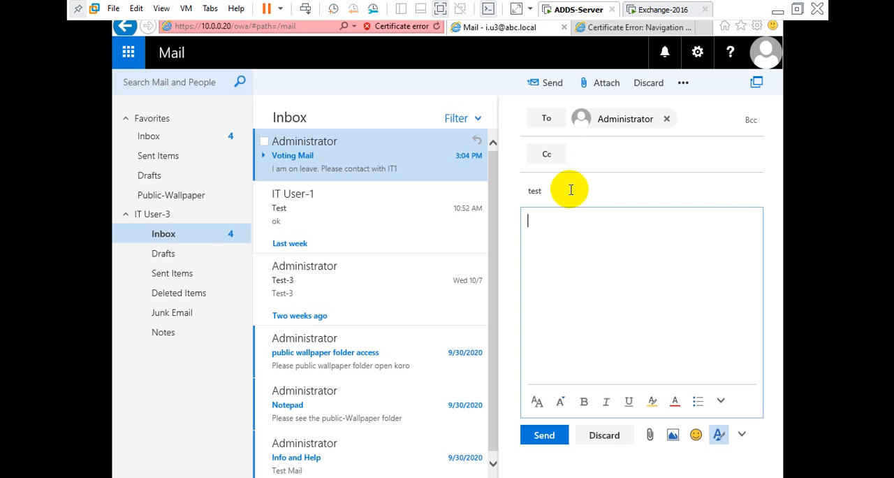
text(check ma)
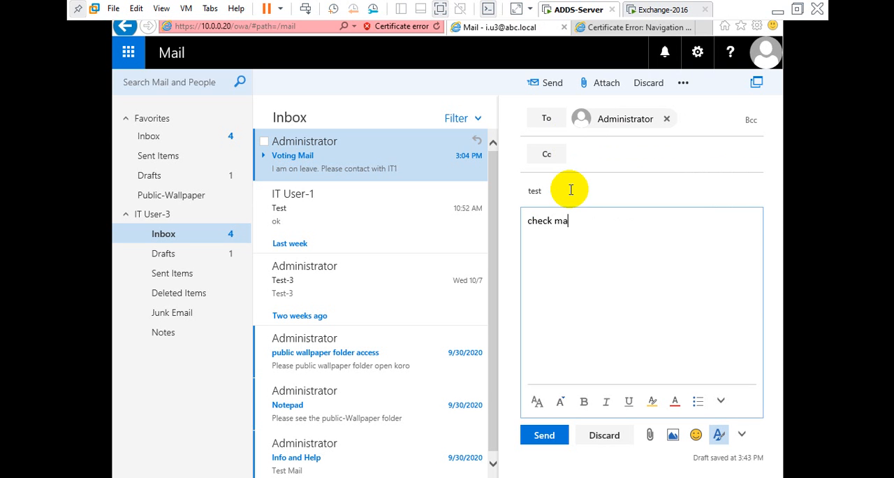
text(il please)
click(547, 439)
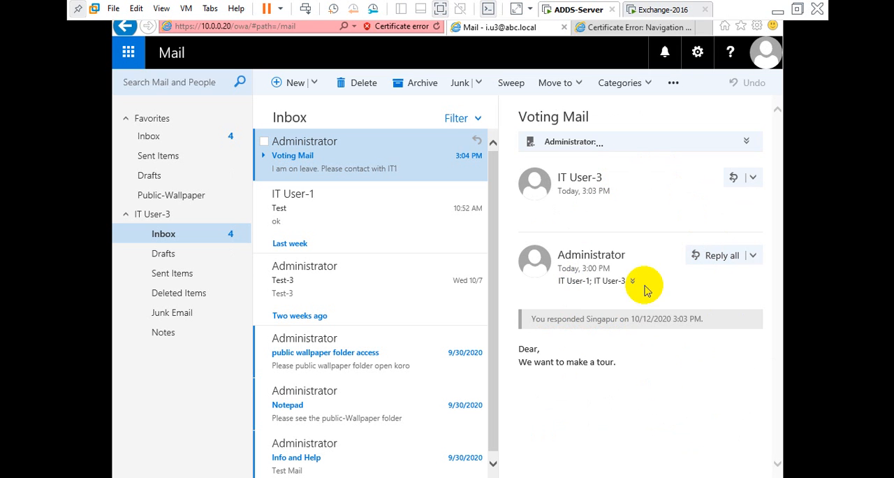
Step: Expand the automatic reply in the Voting Mail conversation, and open IT User-3's test message in the Administrator inbox on the Exchange-2016 machine
click(562, 144)
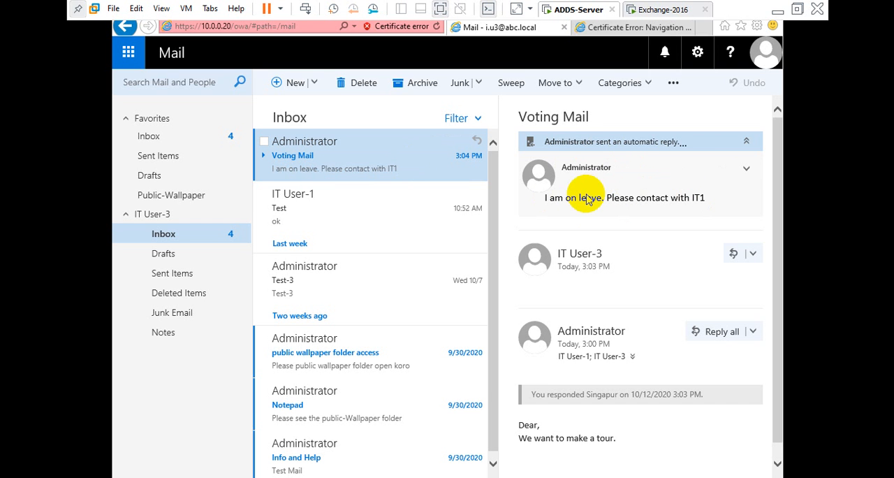
click(656, 11)
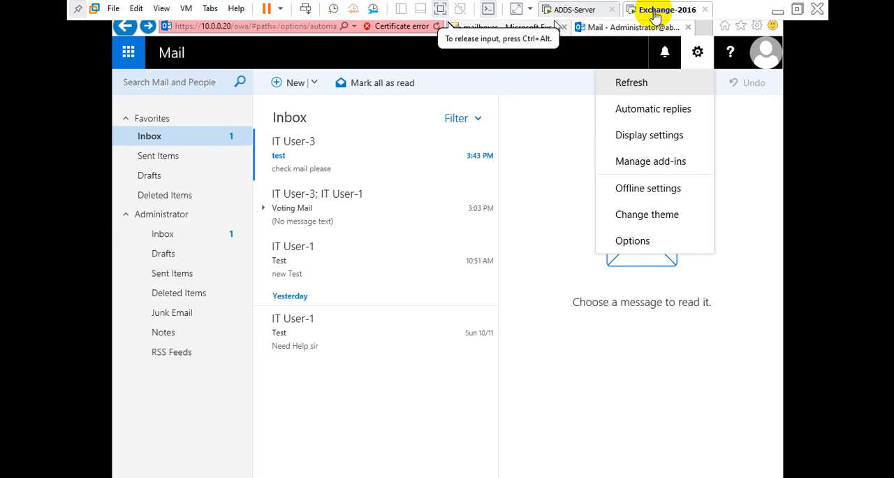
click(168, 136)
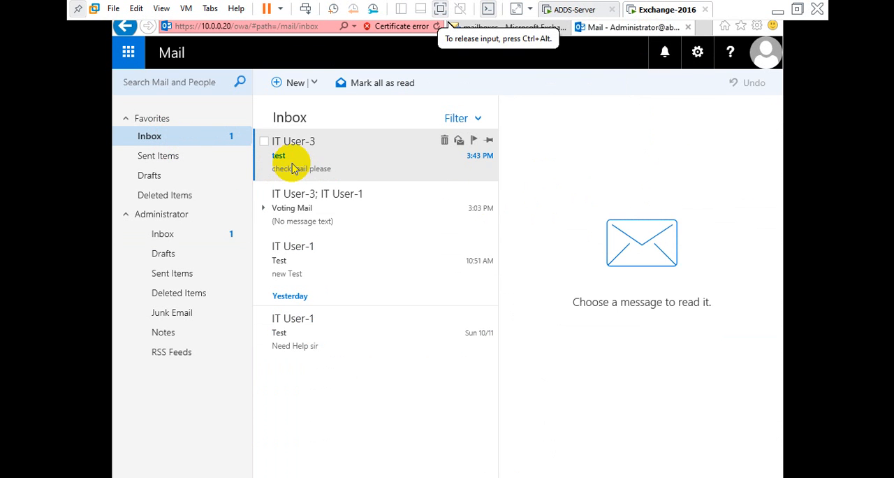
click(364, 159)
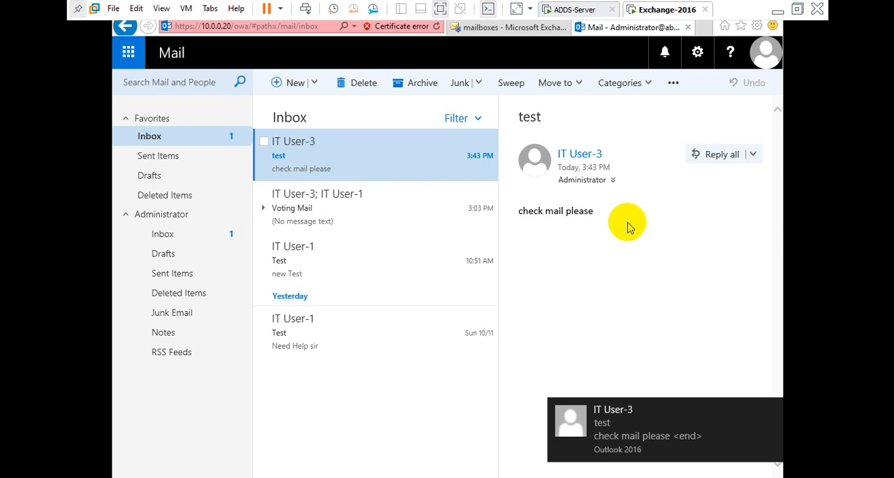
Step: Open the Administrator mailbox's automatic reply settings and review the time period, internal reply message and external sender options
click(697, 51)
click(643, 117)
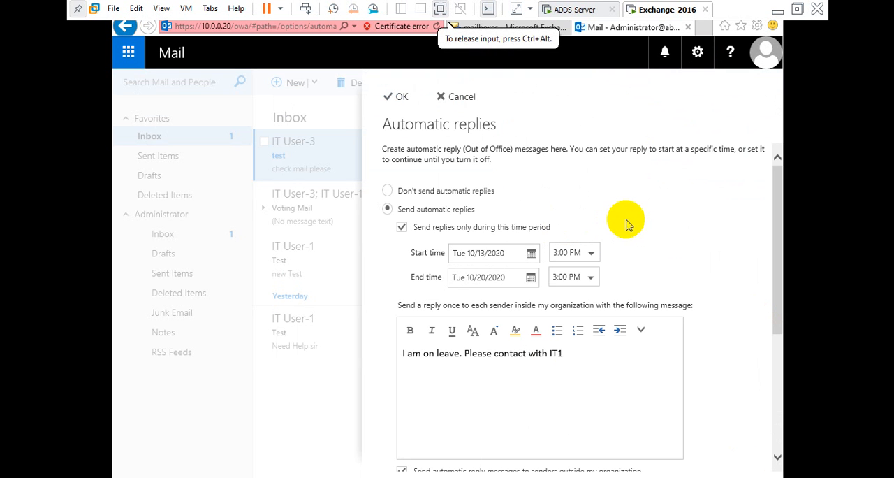
scroll(683, 235, down, 5)
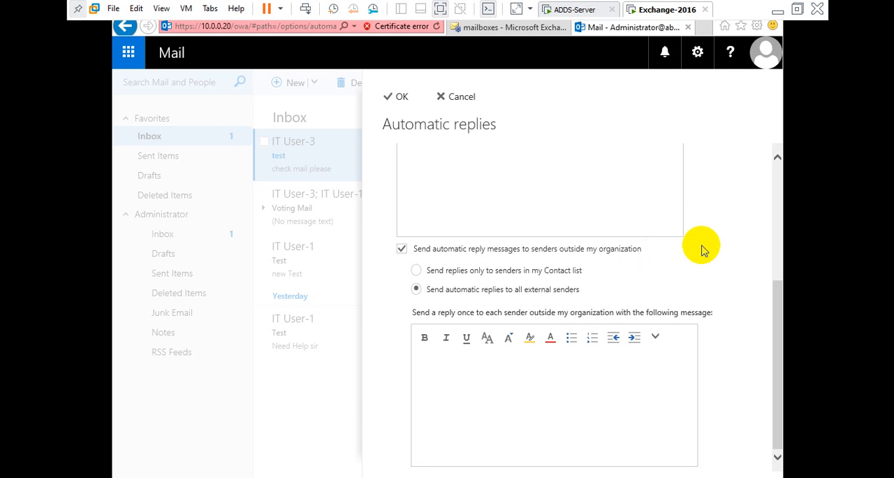
scroll(703, 250, up, 3)
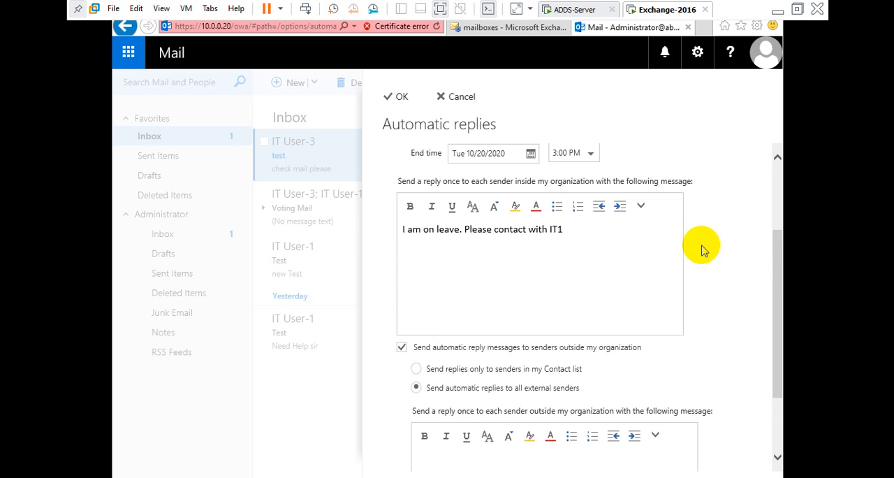
scroll(703, 250, down, 3)
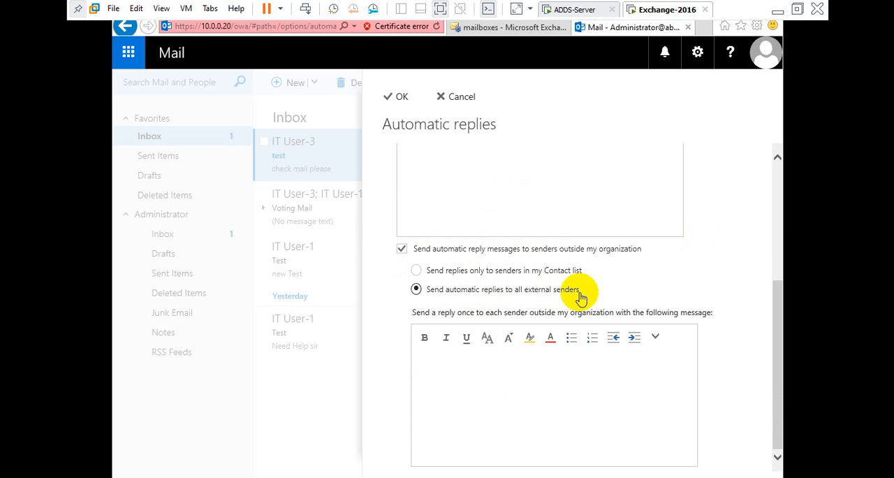
Step: Choose automatic replies to all external senders and check the reply messages for senders inside and outside the organization
click(508, 288)
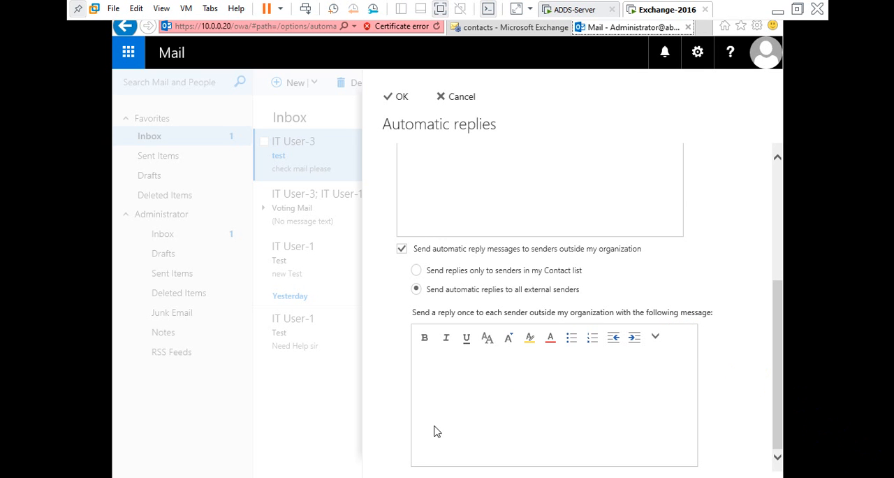
click(608, 274)
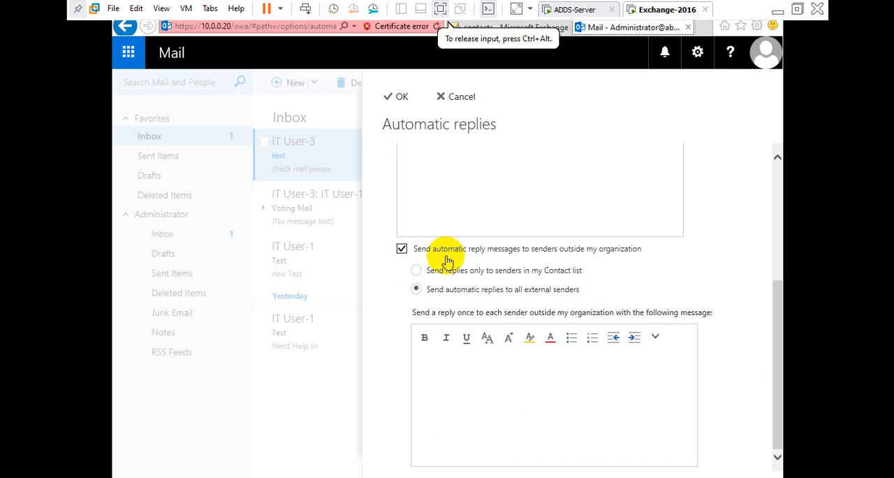
scroll(527, 204, up, 3)
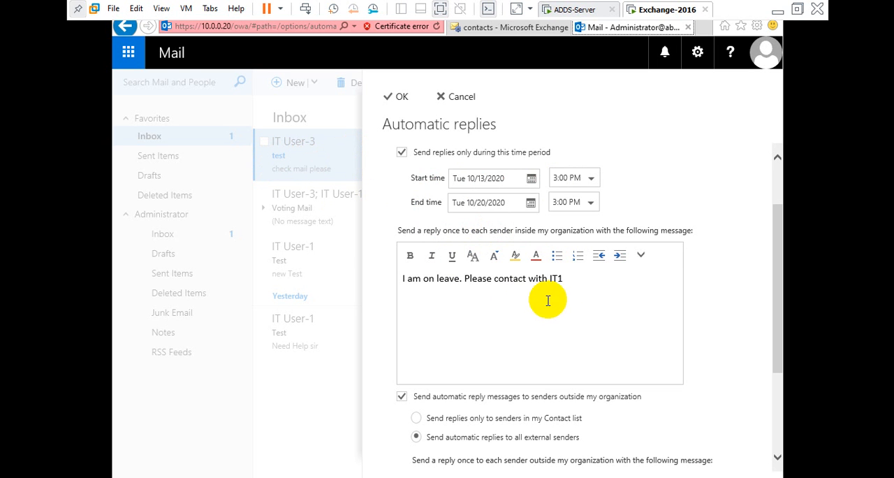
click(569, 279)
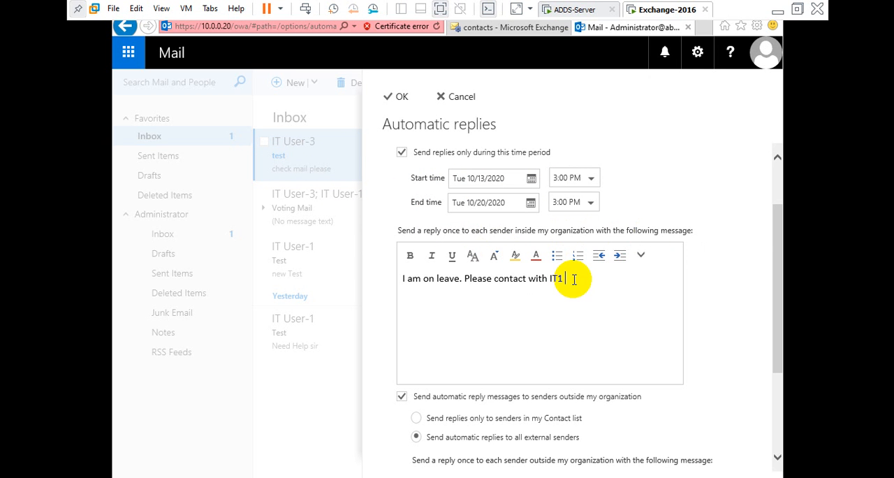
scroll(725, 275, down, 3)
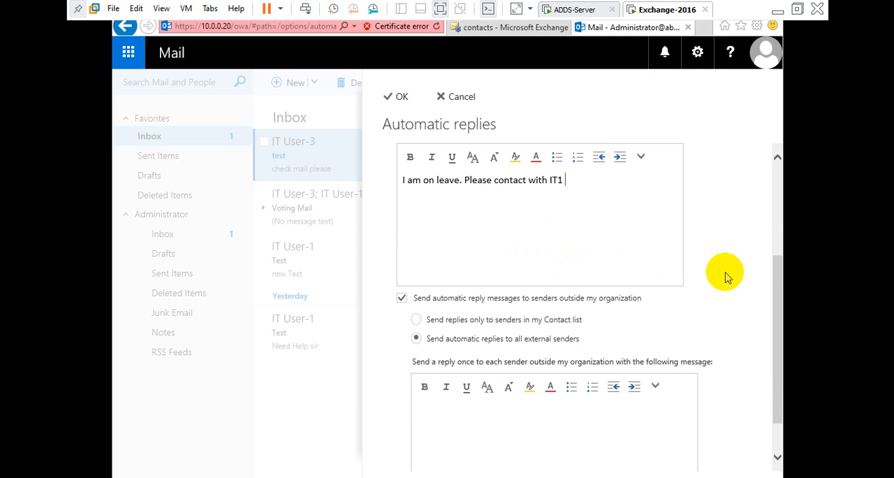
scroll(725, 276, down, 2)
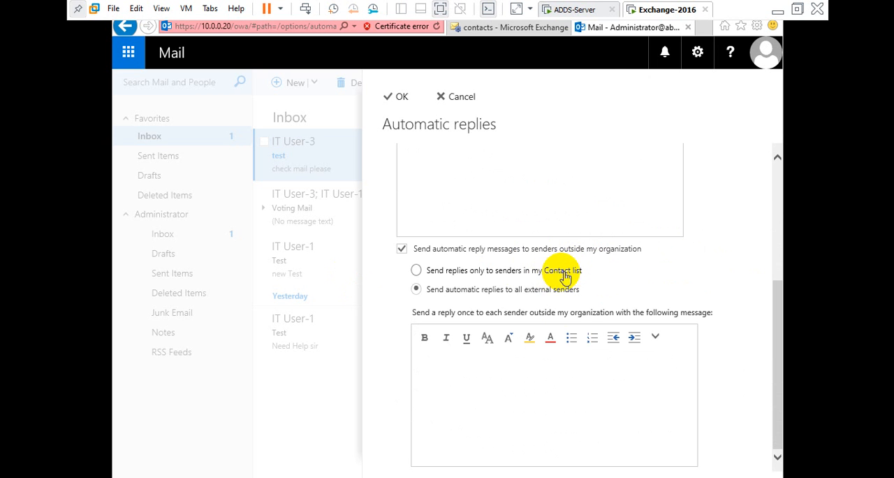
Step: View the contact types that can be added in the Exchange admin center, and return to the automatic reply option for all external senders
click(485, 25)
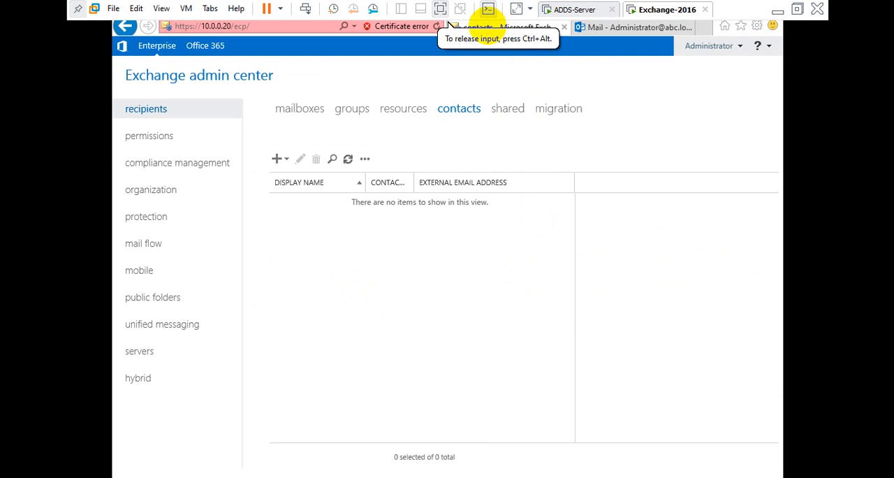
click(280, 158)
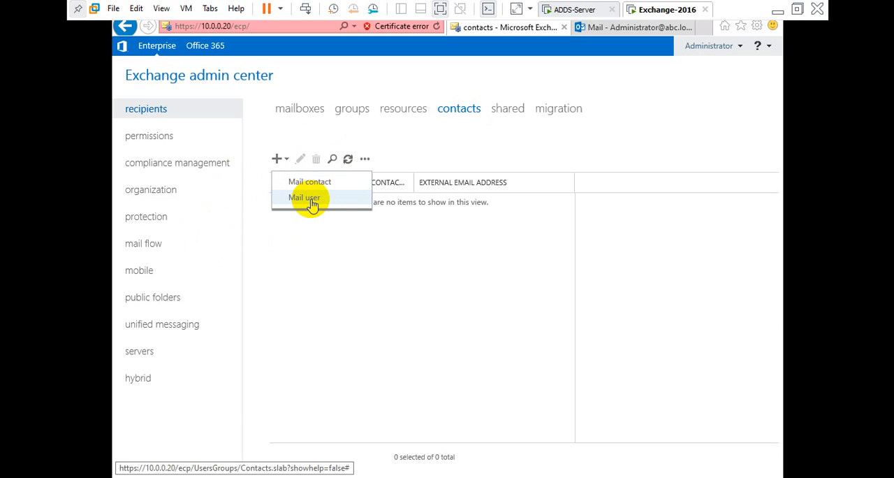
click(602, 28)
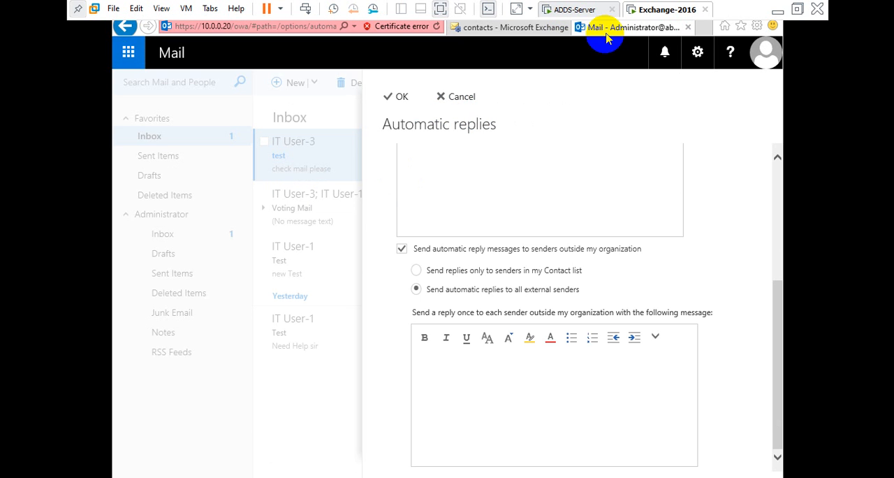
click(417, 291)
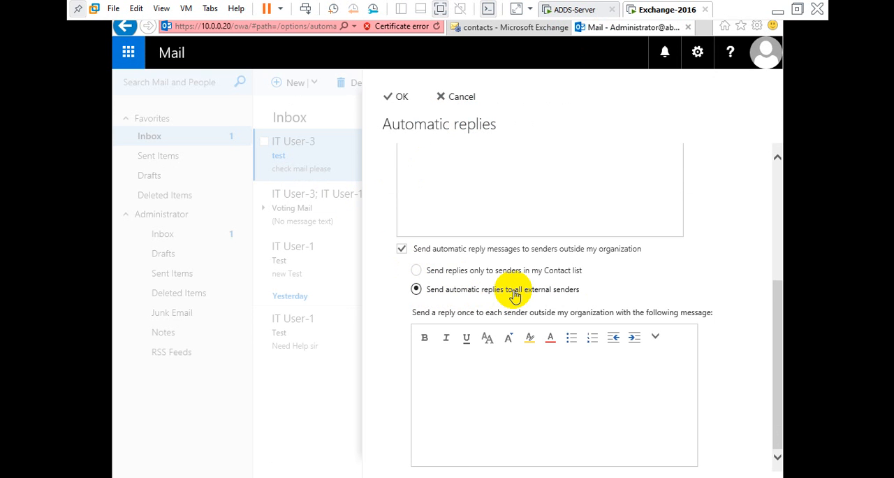
scroll(515, 295, up, 3)
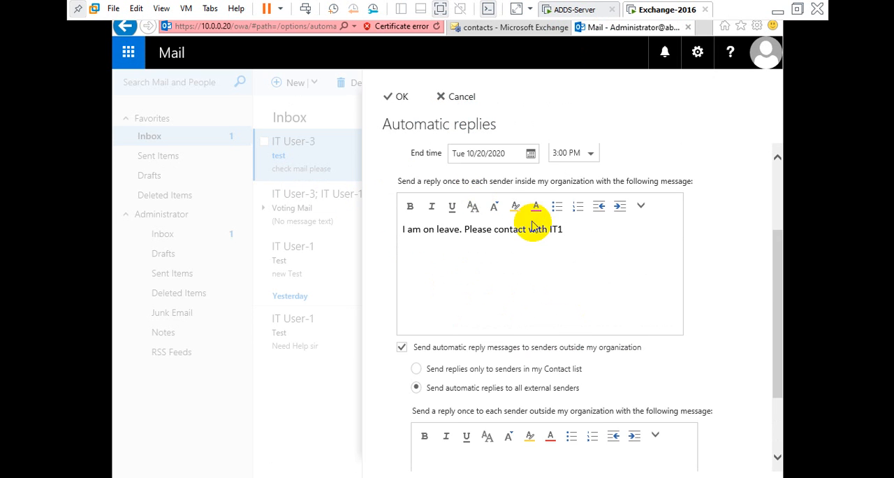
Step: Review the internal and external reply messages, and save the automatic replies with all external senders included
scroll(529, 266, down, 3)
click(574, 294)
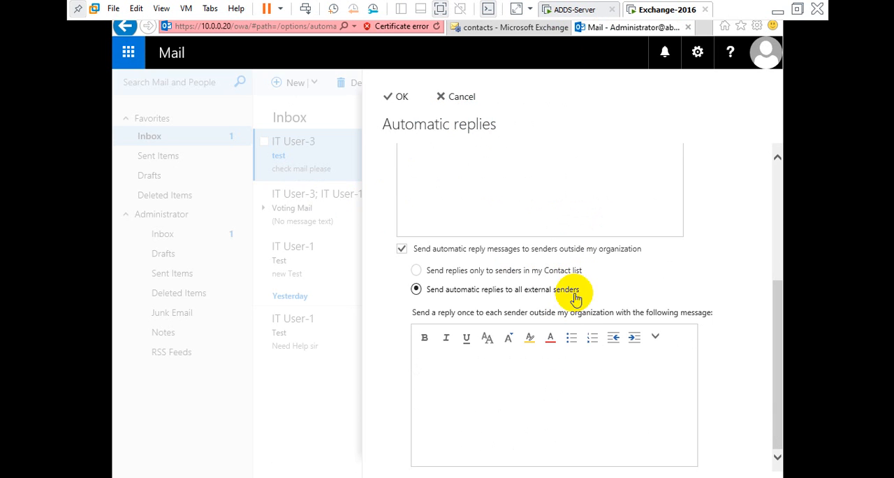
click(450, 370)
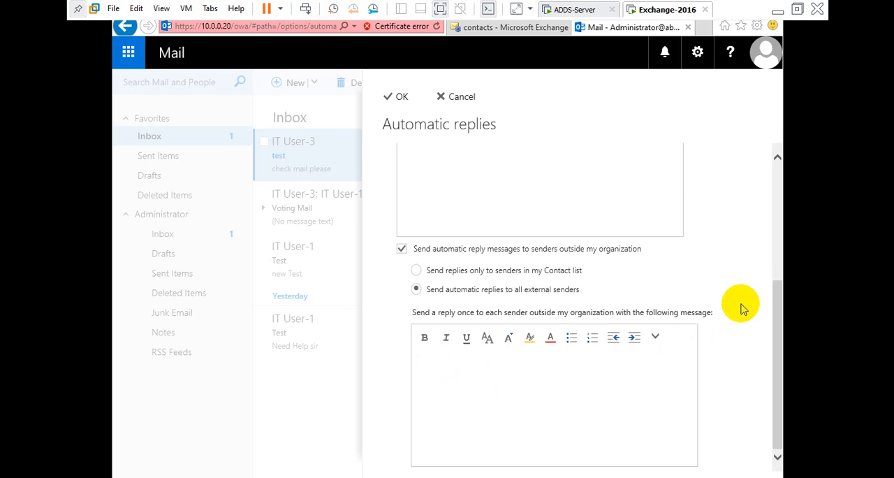
scroll(743, 310, up, 5)
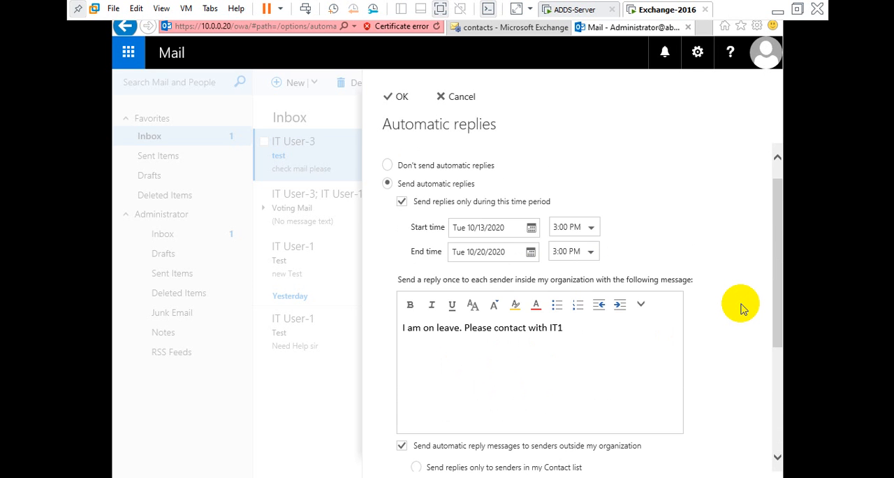
scroll(742, 309, down, 5)
scroll(742, 310, up, 5)
click(401, 99)
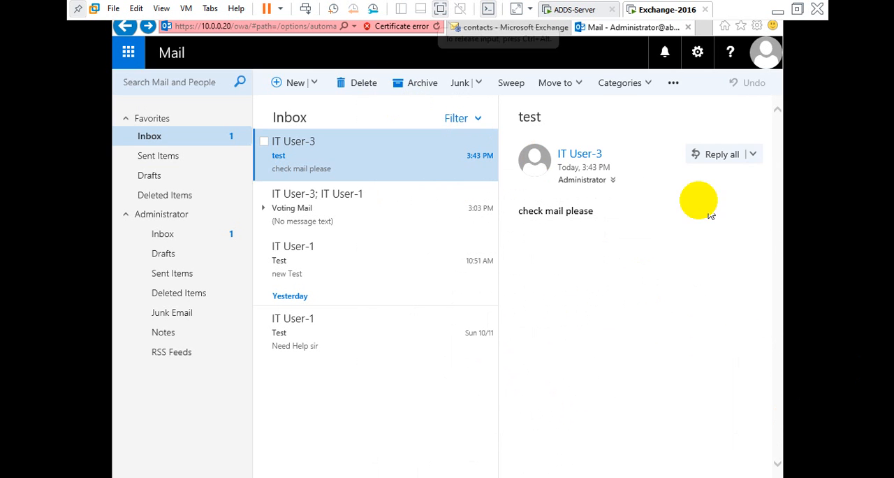
Step: View the contact types that can be added in the Exchange admin center, and check IT User-3's inbox on the ADDS-Server machine
click(539, 28)
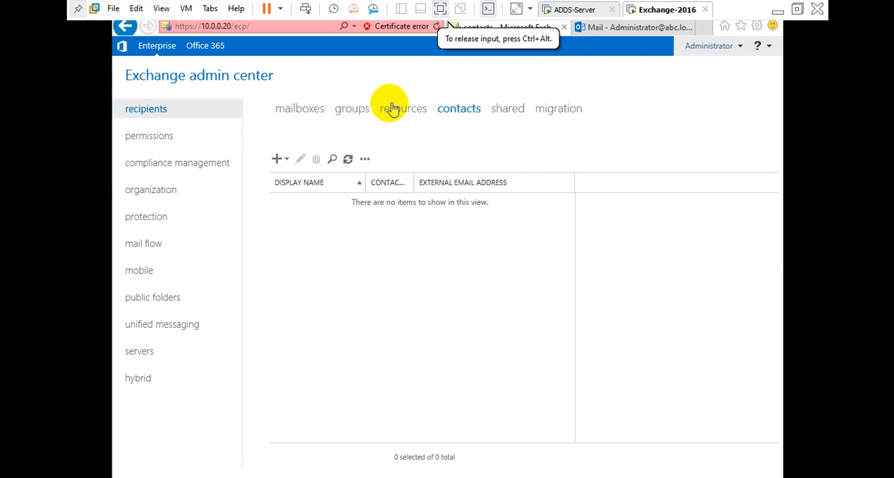
click(278, 159)
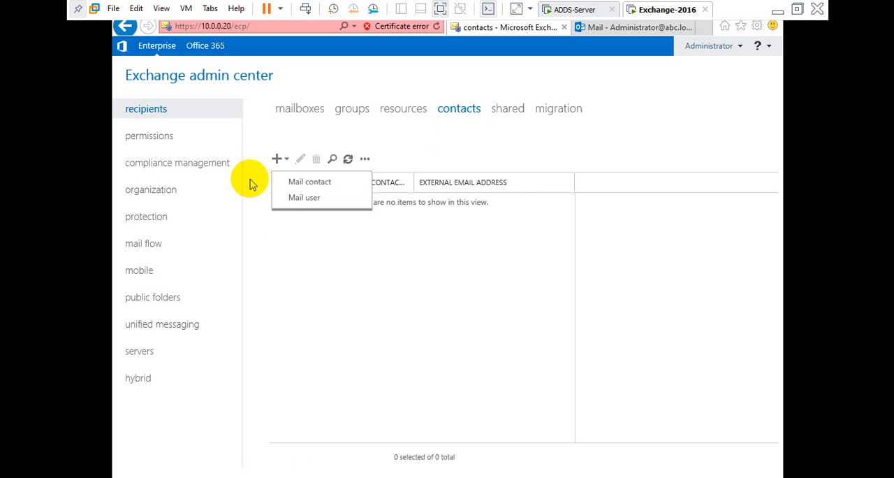
click(604, 8)
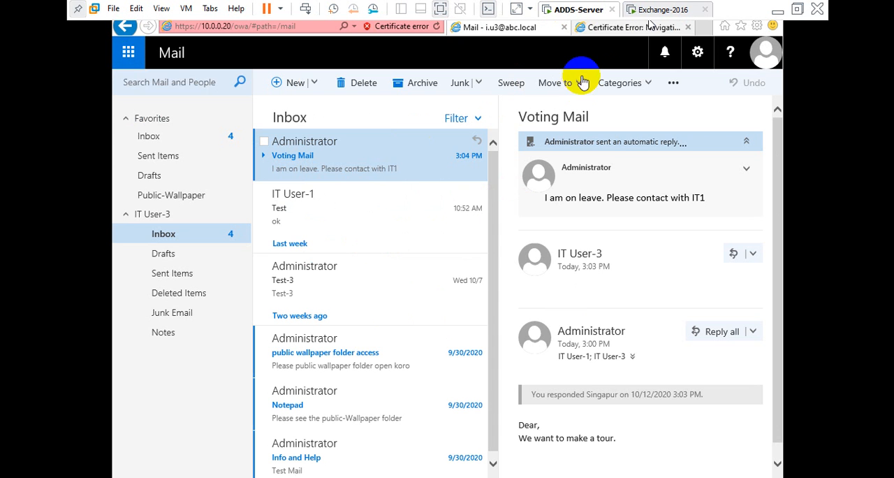
click(651, 10)
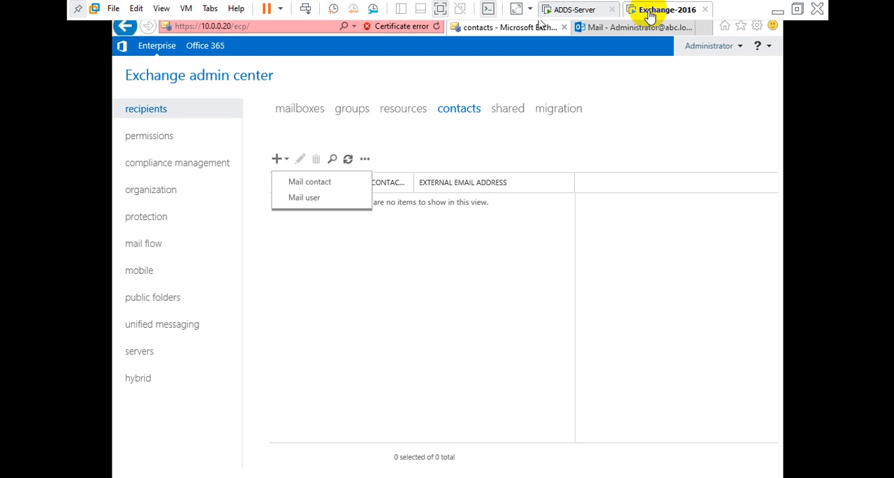
Step: Look over the recipient mailboxes and the Mail contact and Mail user choices for new contacts, and return to the Administrator inbox
click(299, 110)
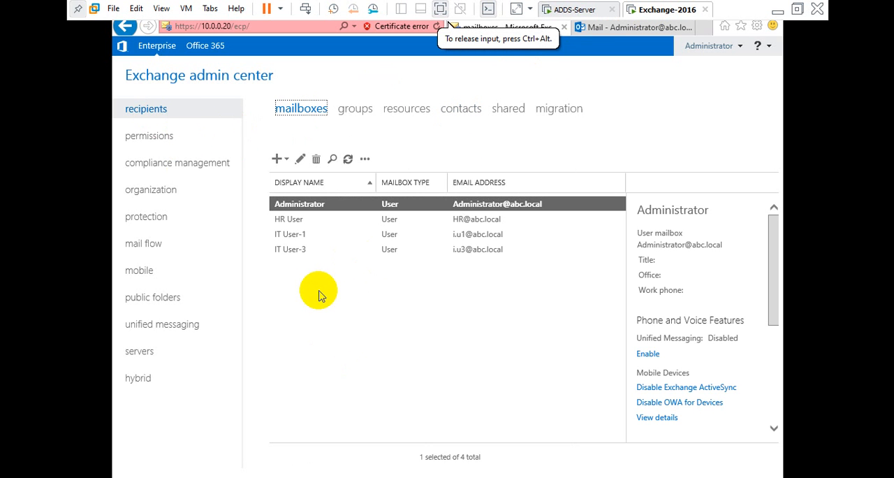
click(463, 108)
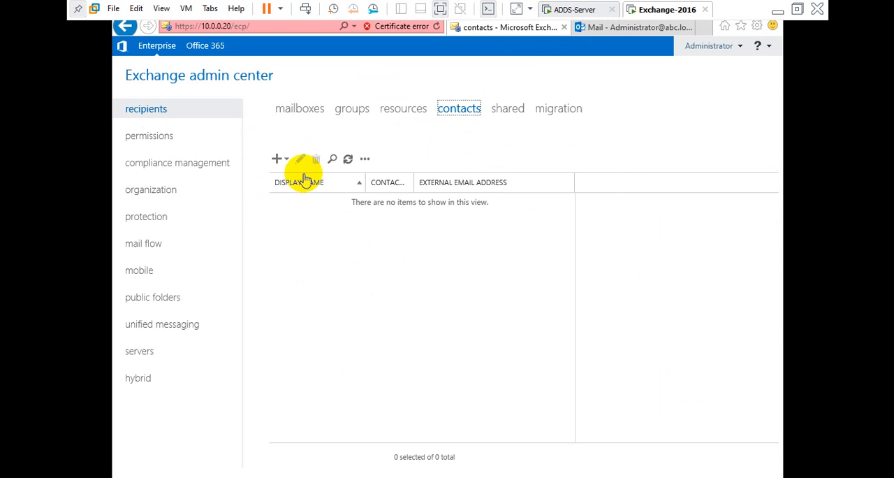
click(279, 160)
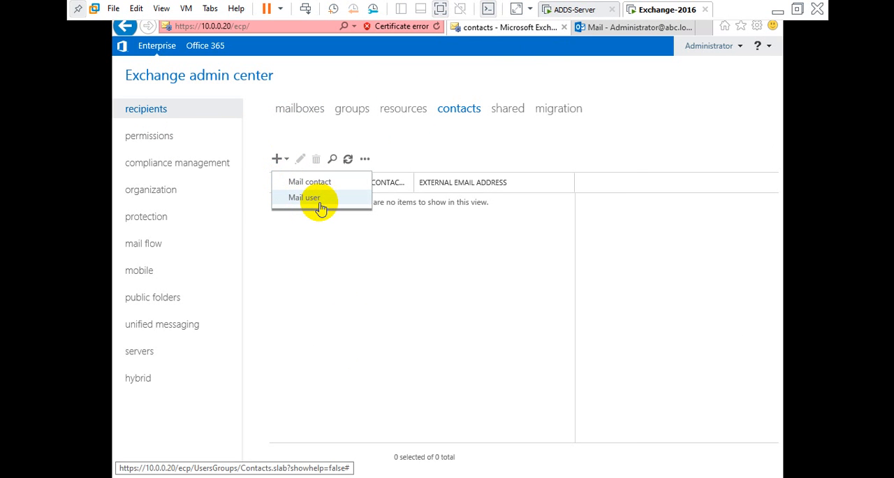
click(330, 233)
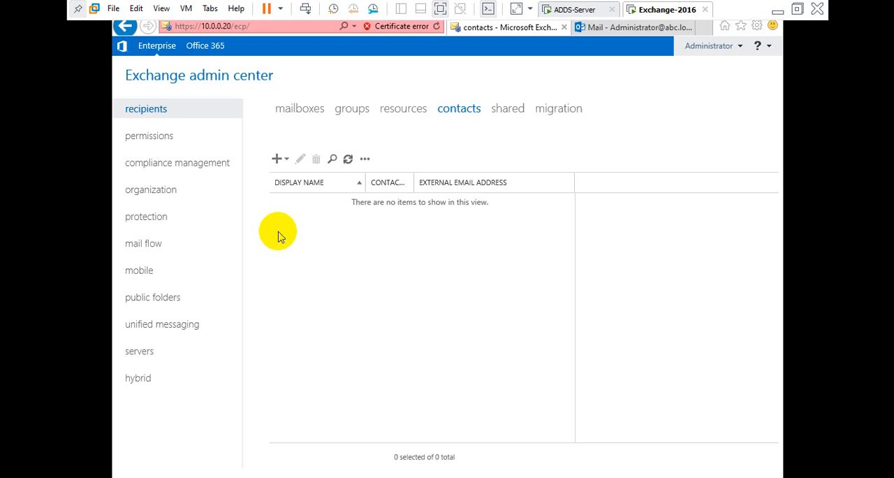
click(279, 160)
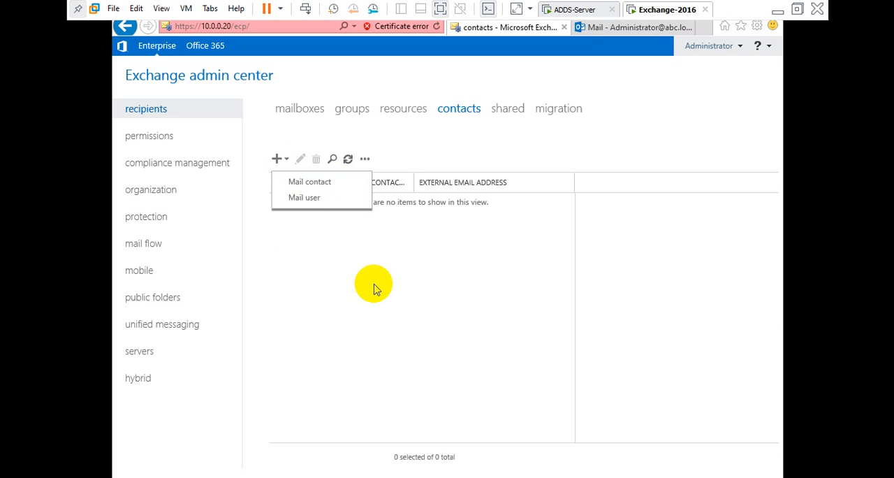
click(624, 28)
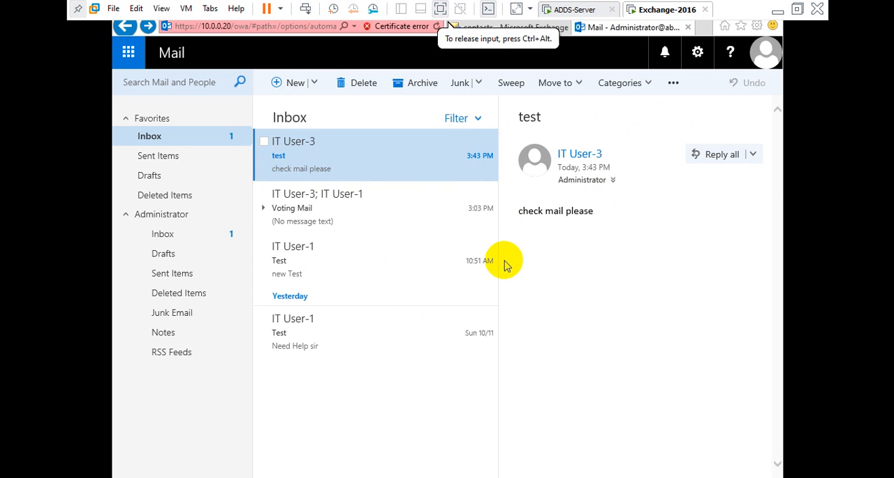